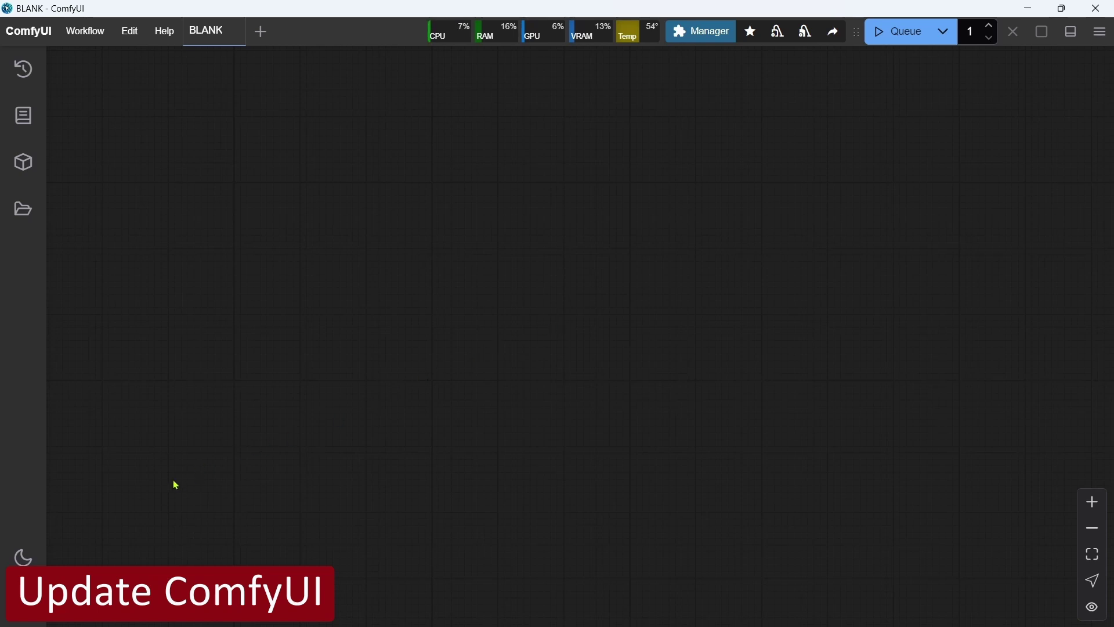
Step: Confirm ComfyUI v0.3.26 on the Settings About page, then bring up the ComfyUI Manager
click(23, 602)
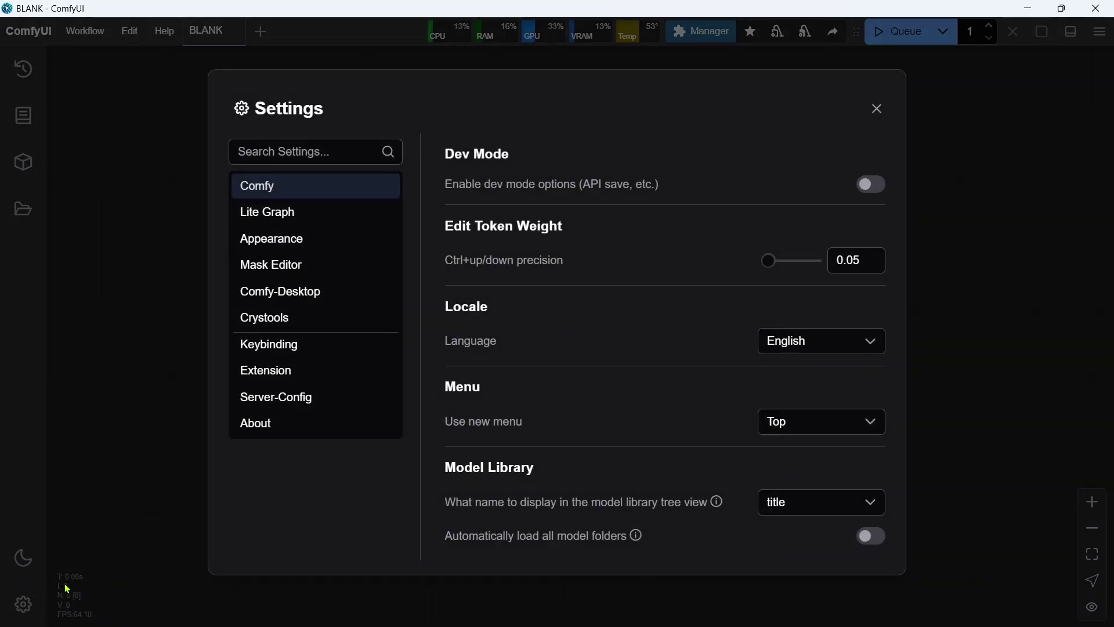
click(299, 424)
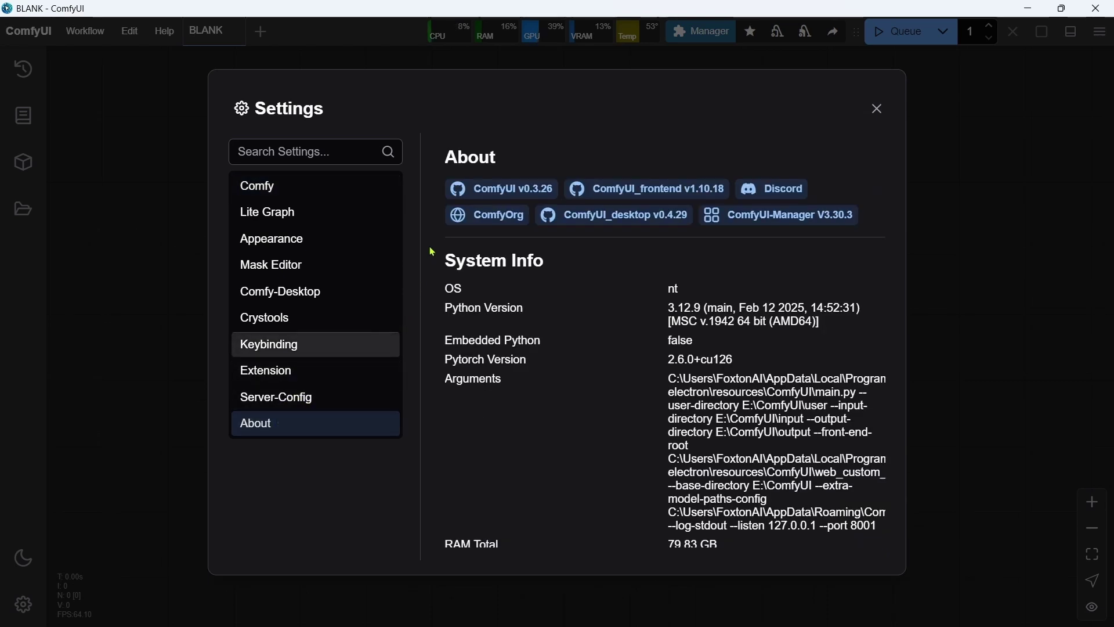
click(430, 187)
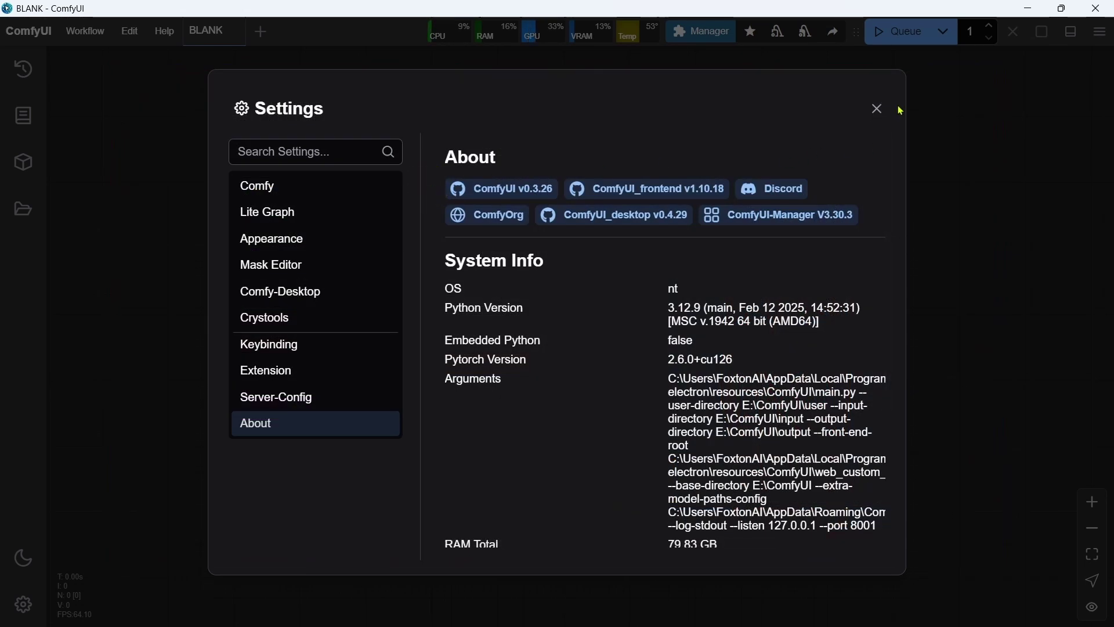
click(883, 108)
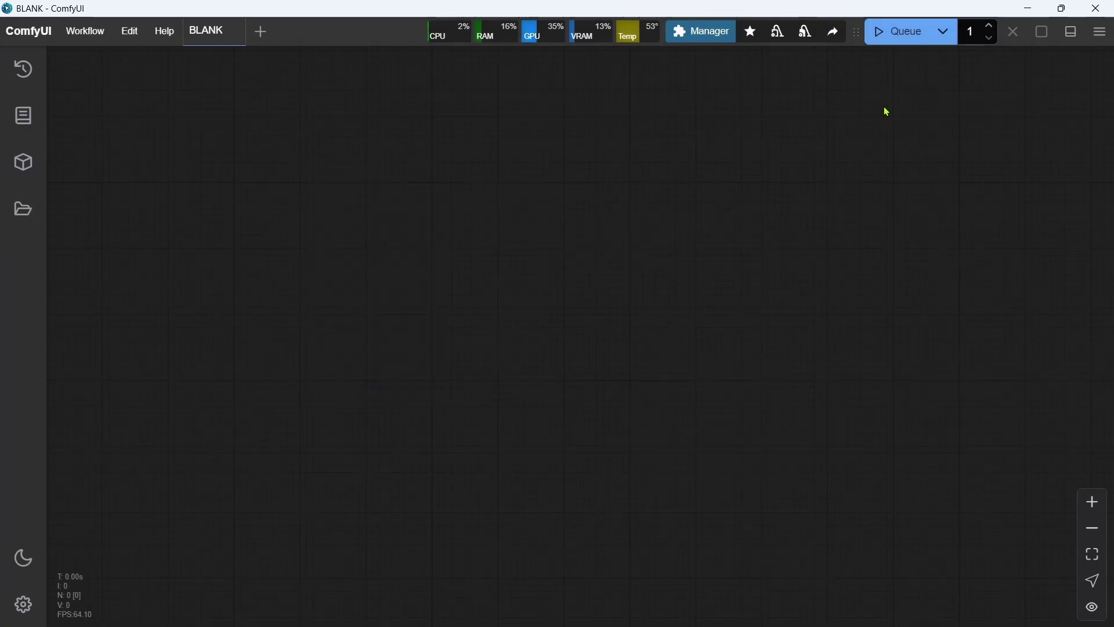
click(699, 33)
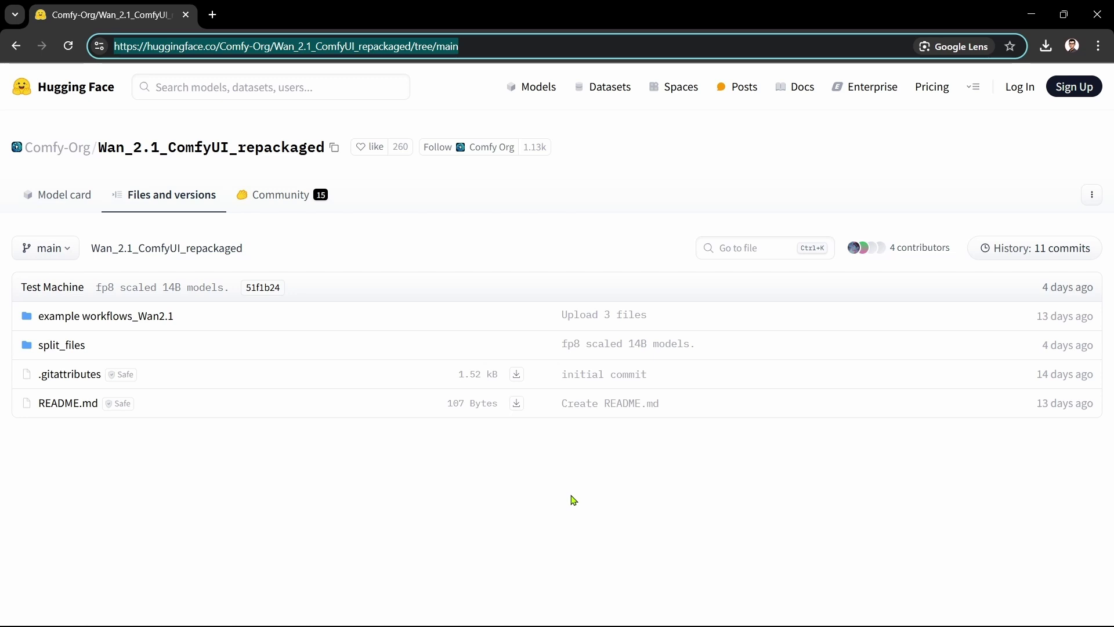
Step: Browse to split_files/diffusion_models in the Comfy-Org/Wan_2.1_ComfyUI_repackaged repository
click(76, 347)
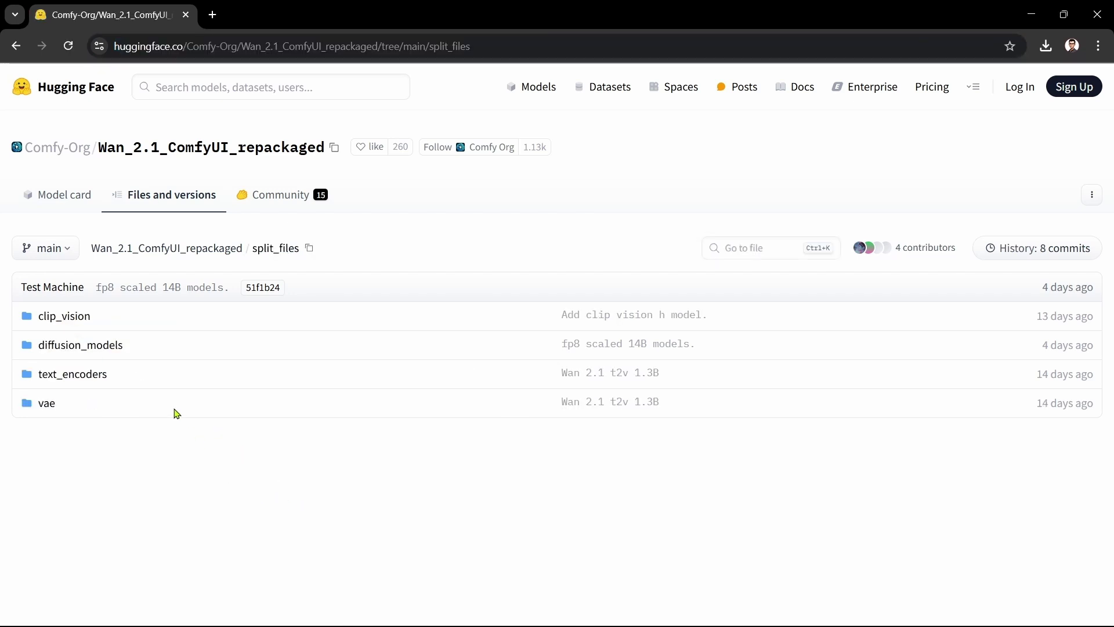
click(110, 349)
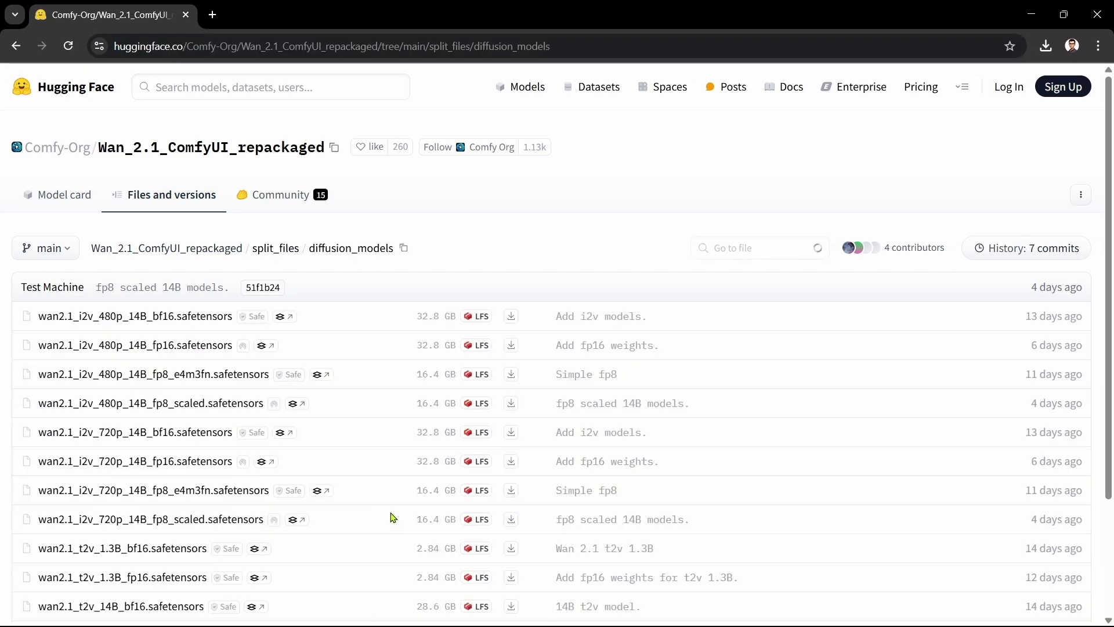
scroll(391, 522, down, 3)
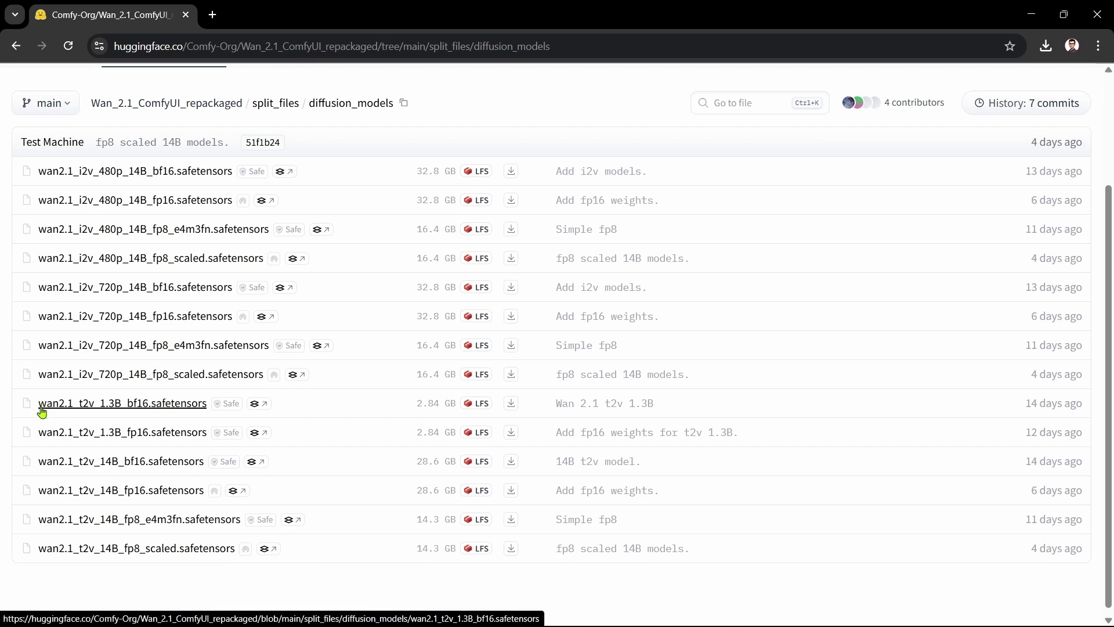
Step: Download wan2.1_t2v_1.3B_bf16.safetensors into ComfyUI\models\diffusion_models
click(510, 404)
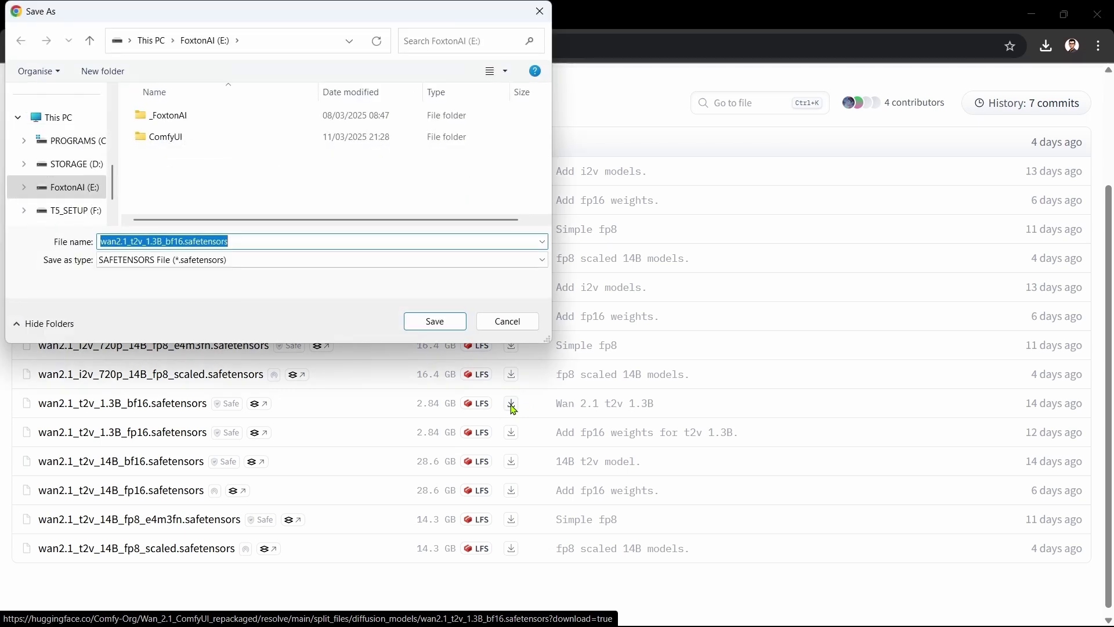
double_click(172, 138)
double_click(201, 170)
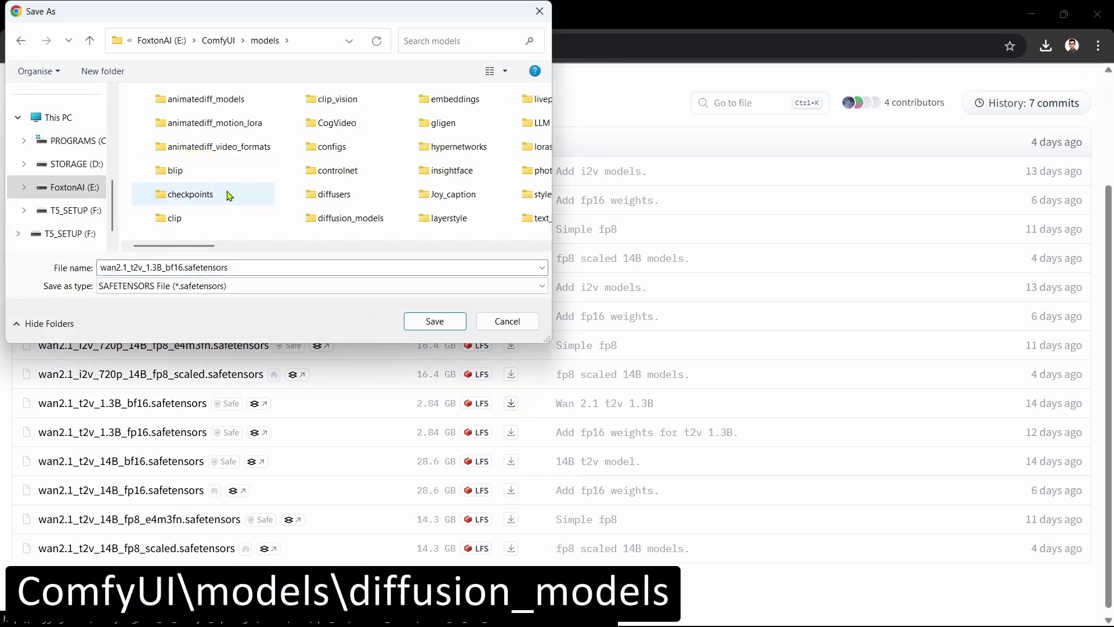
click(339, 223)
double_click(339, 223)
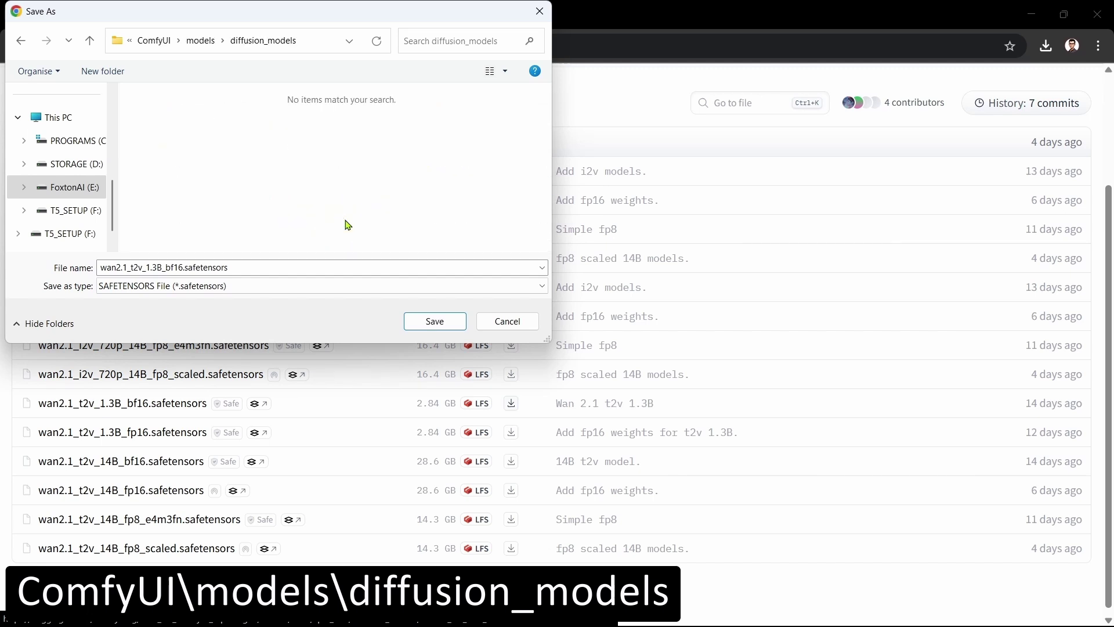
click(435, 321)
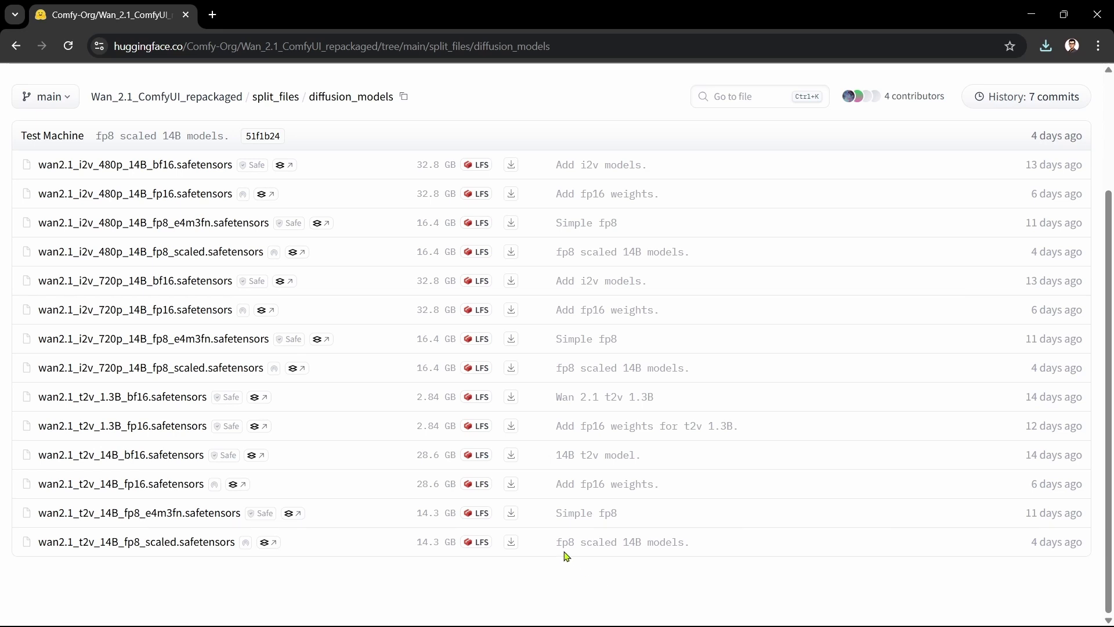
Step: Download umt5_xxl_fp8_e4m3fn_scaled.safetensors from split_files/text_encoders into ComfyUI\models\text_encoders
click(276, 97)
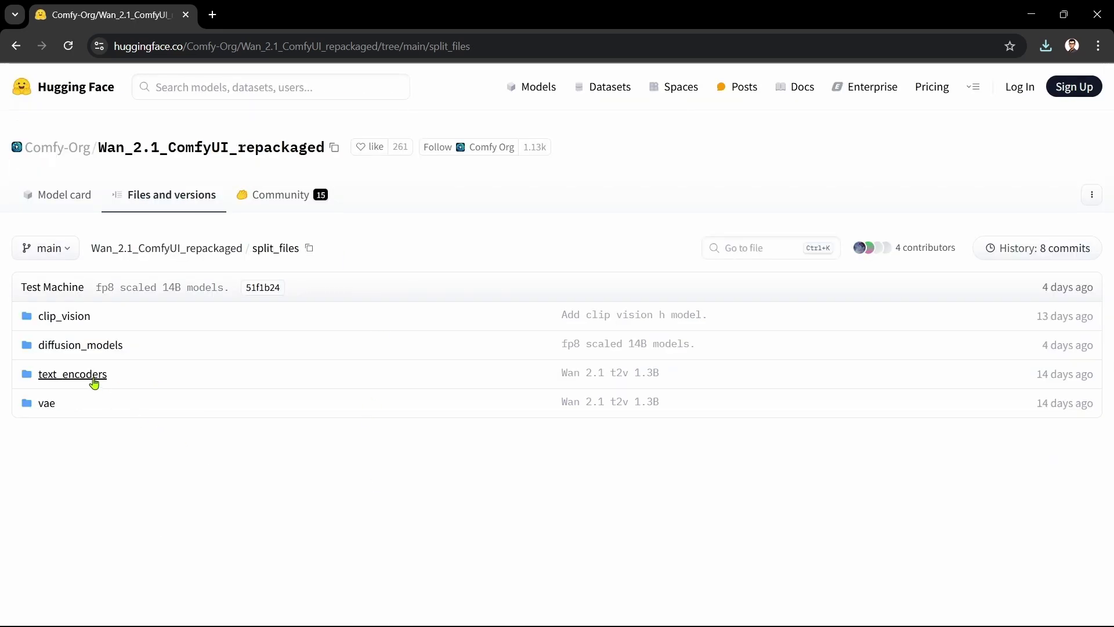
click(93, 382)
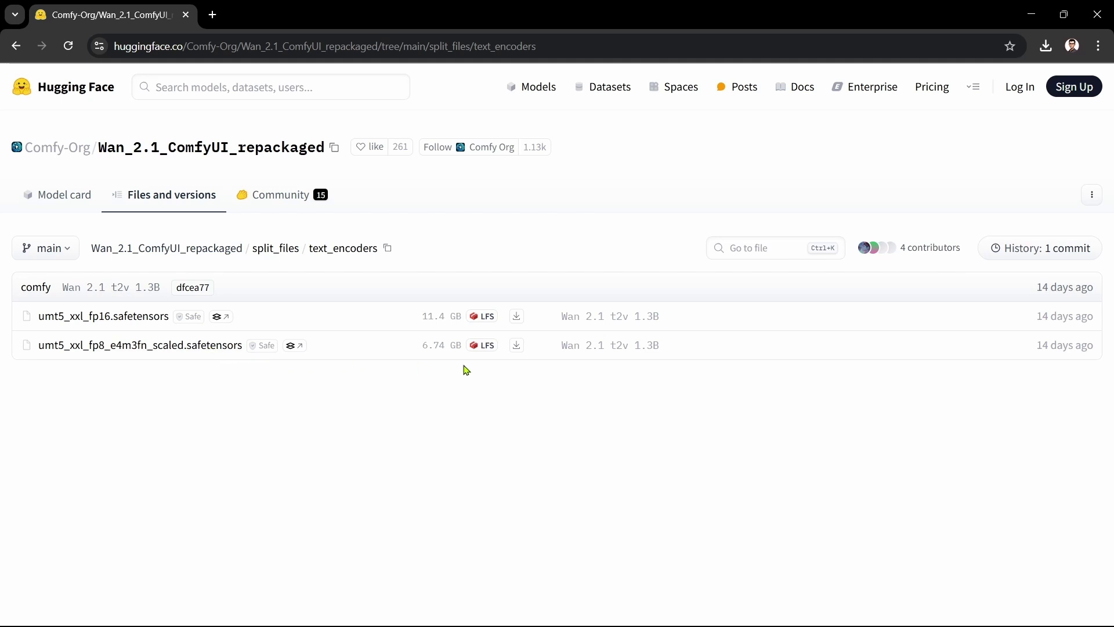
click(517, 347)
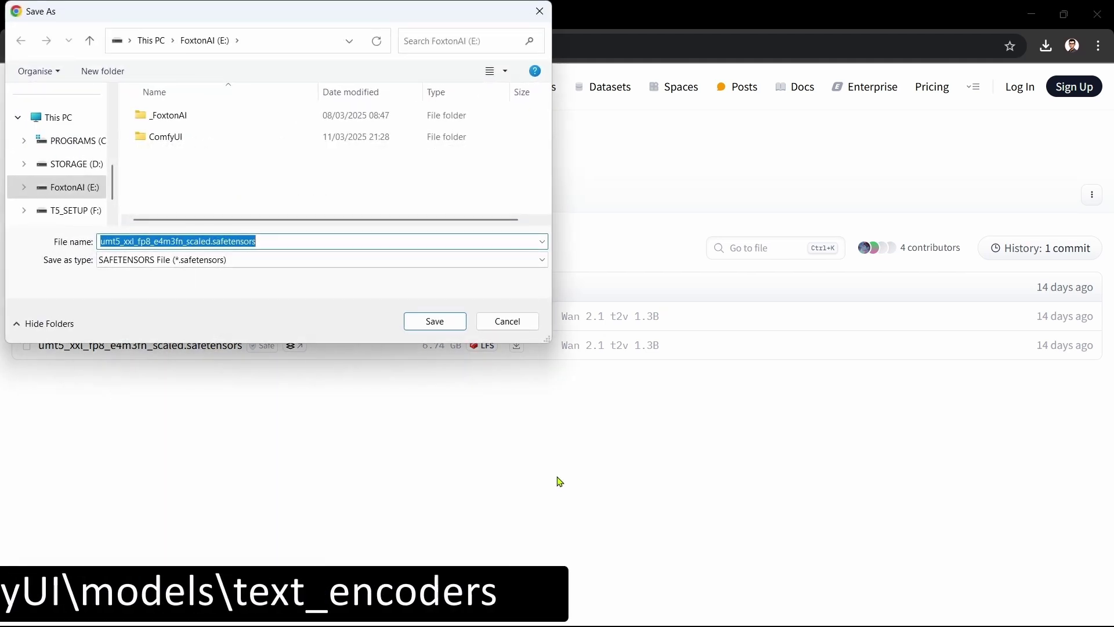
double_click(176, 138)
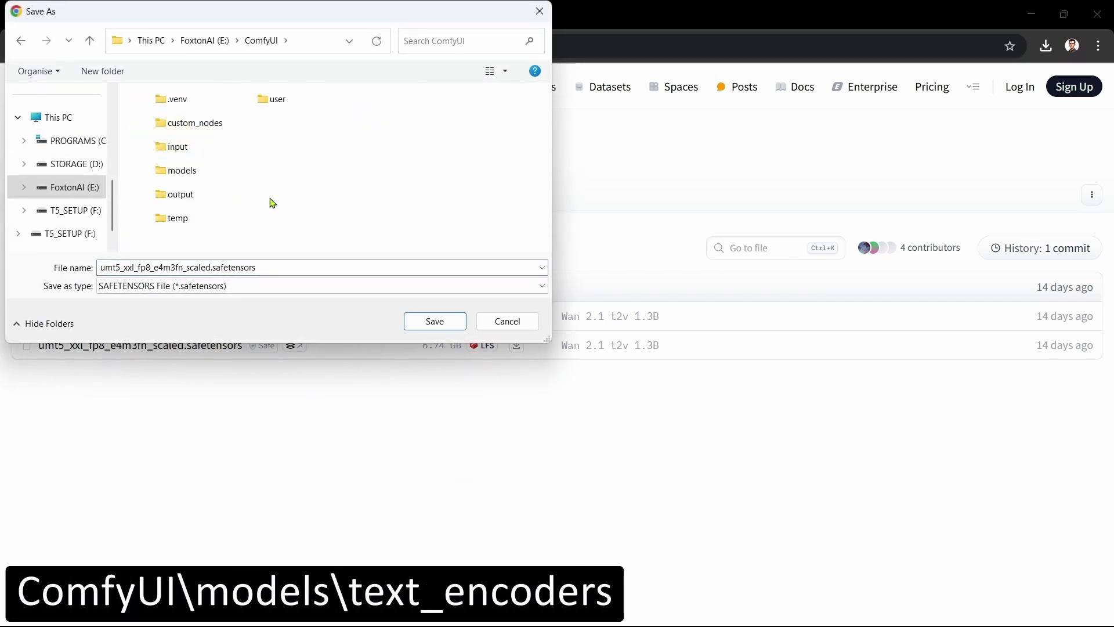
double_click(193, 175)
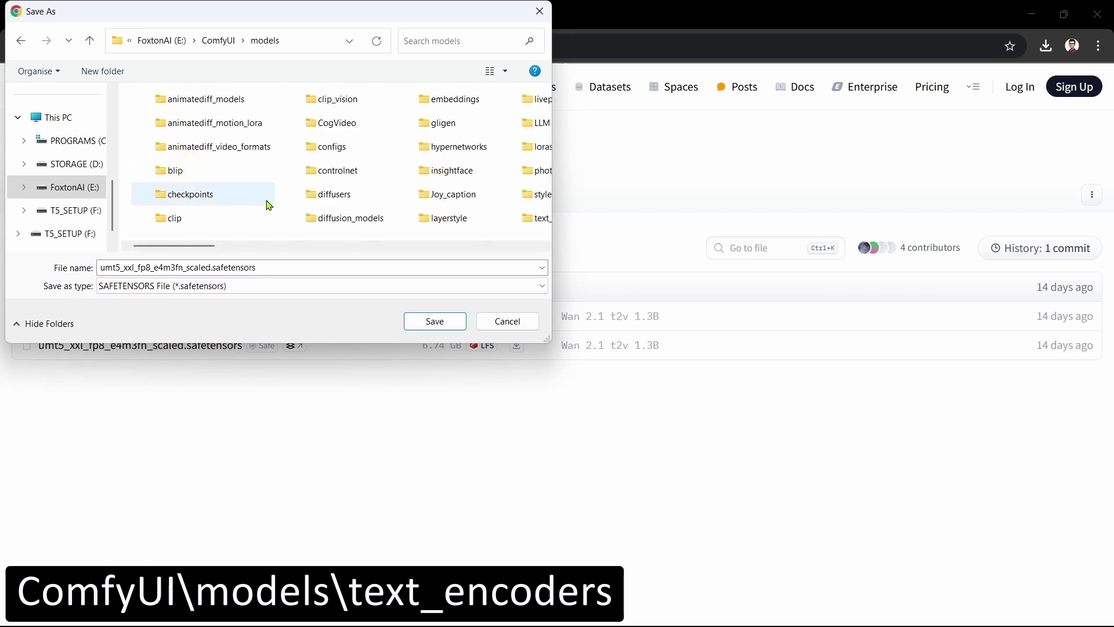
drag(207, 247, 343, 249)
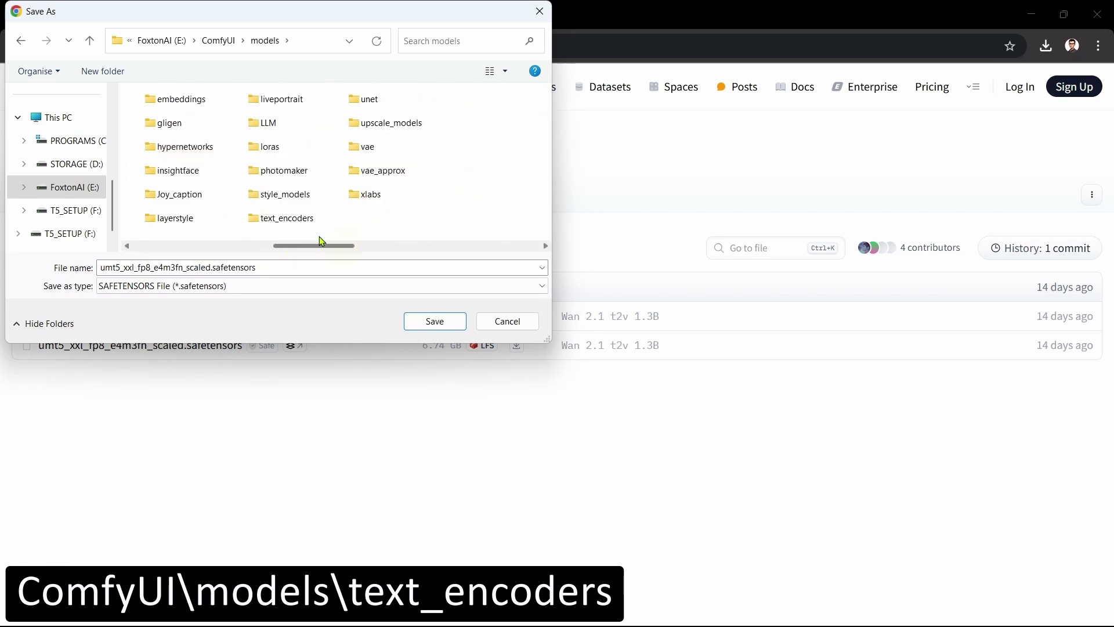
double_click(288, 223)
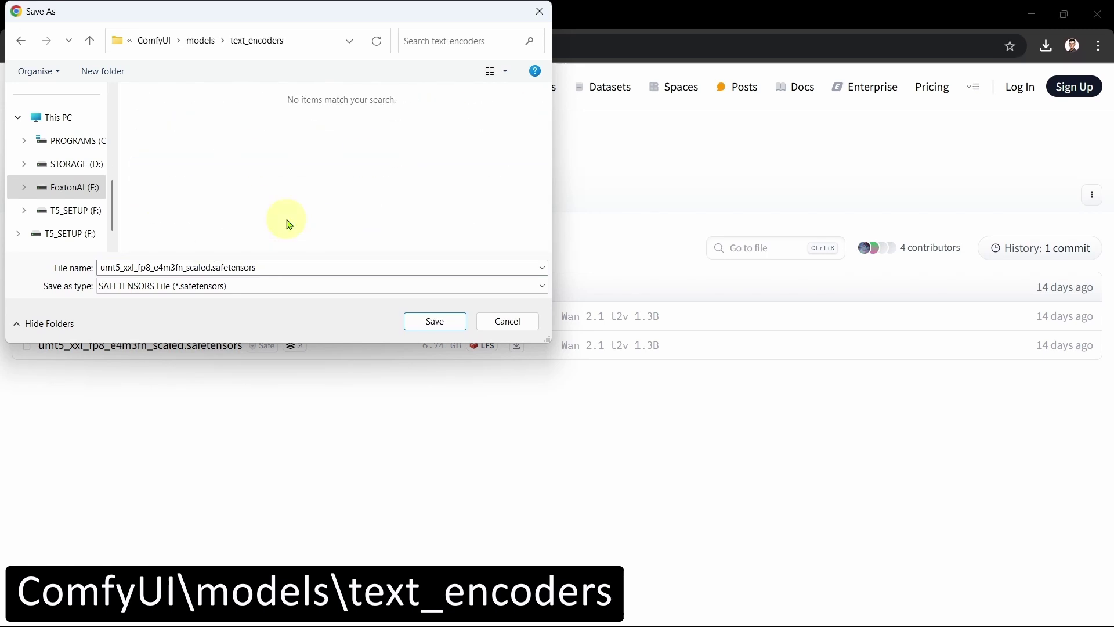
click(425, 321)
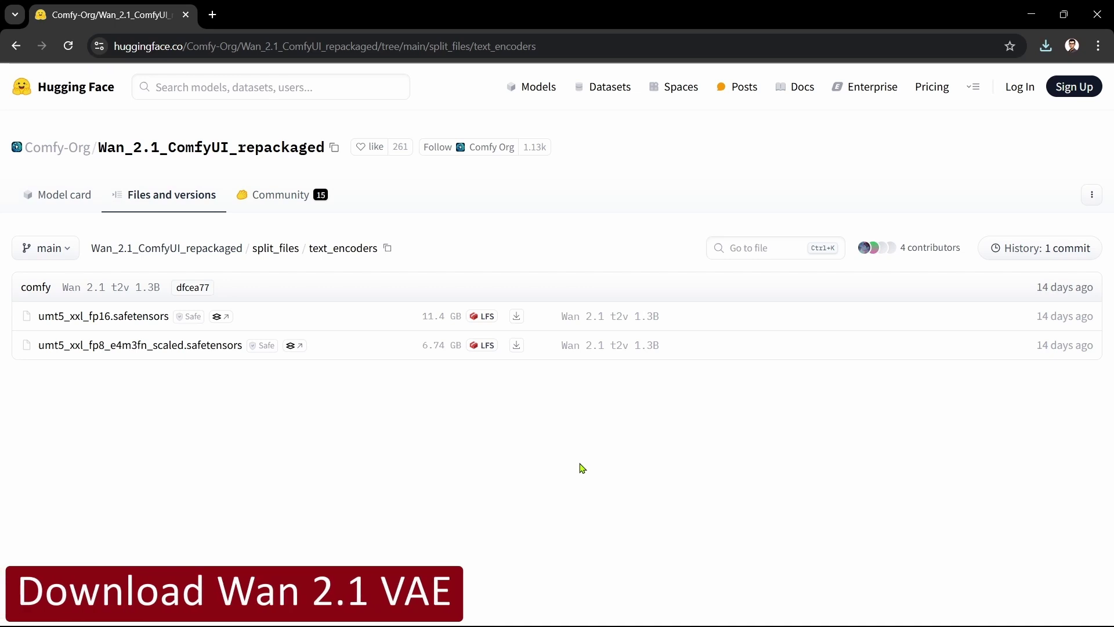
Step: Download wan_2.1_vae.safetensors from split_files/vae into ComfyUI\models\vae
click(286, 251)
click(47, 403)
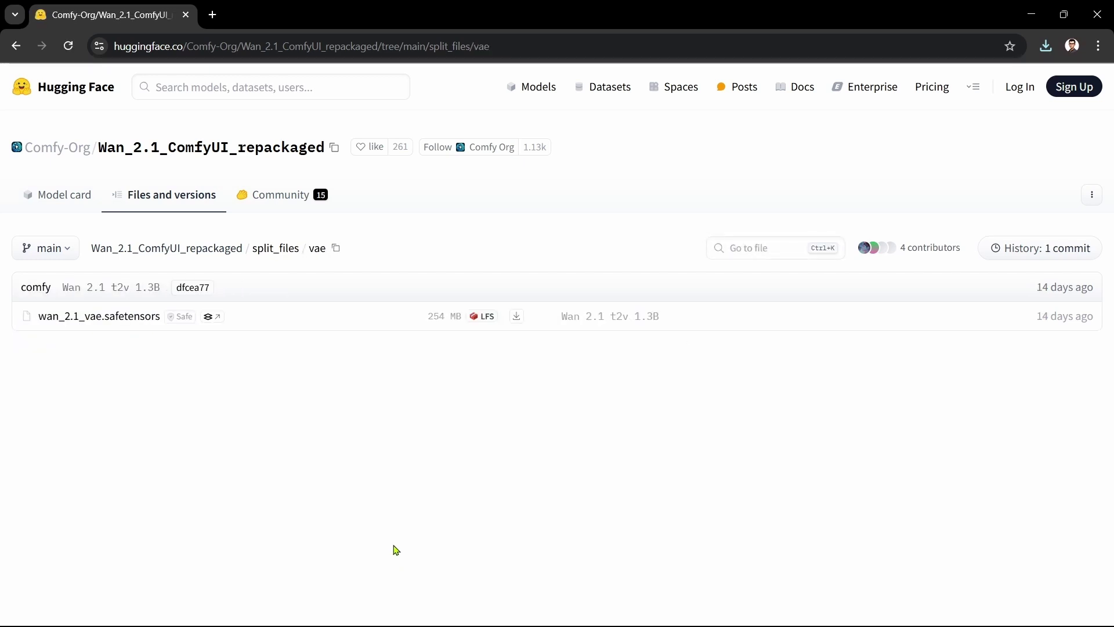
click(518, 321)
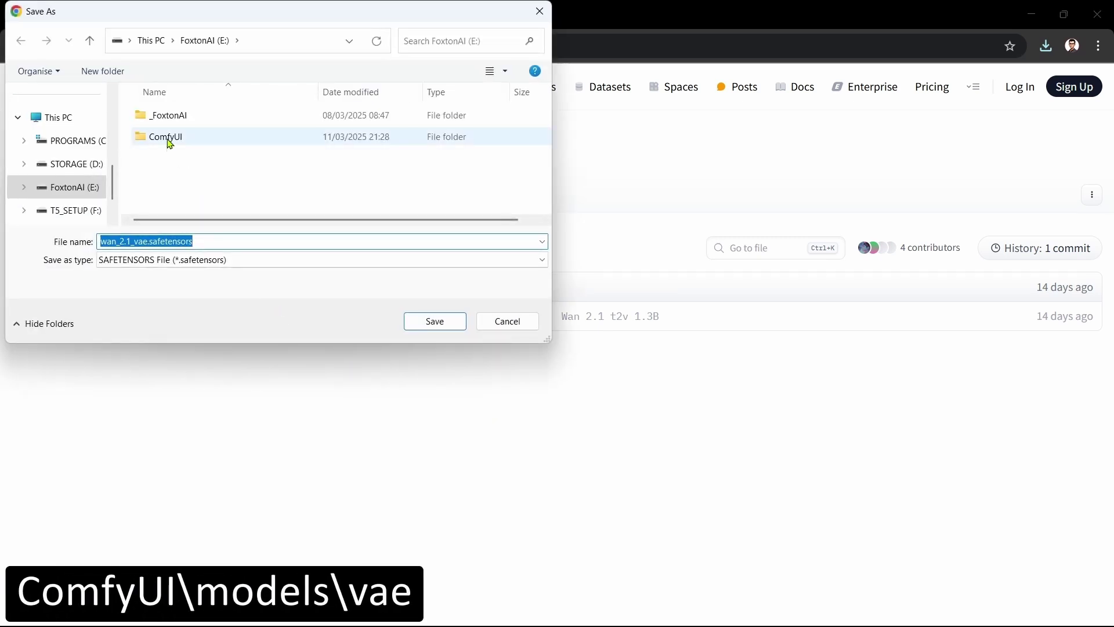
double_click(166, 137)
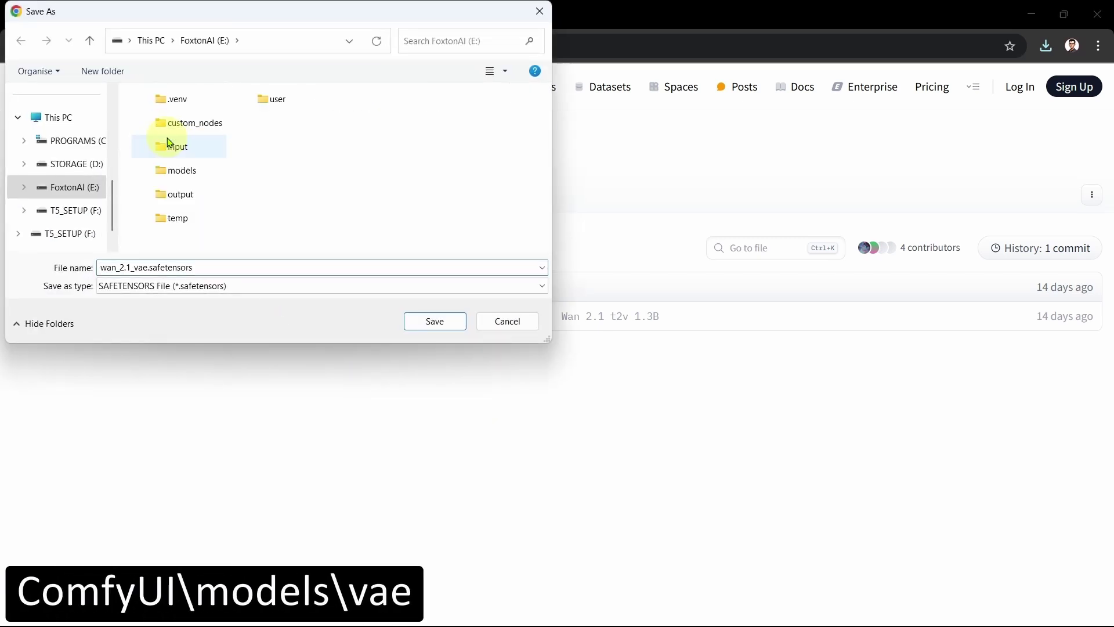
double_click(189, 171)
drag(202, 249, 373, 264)
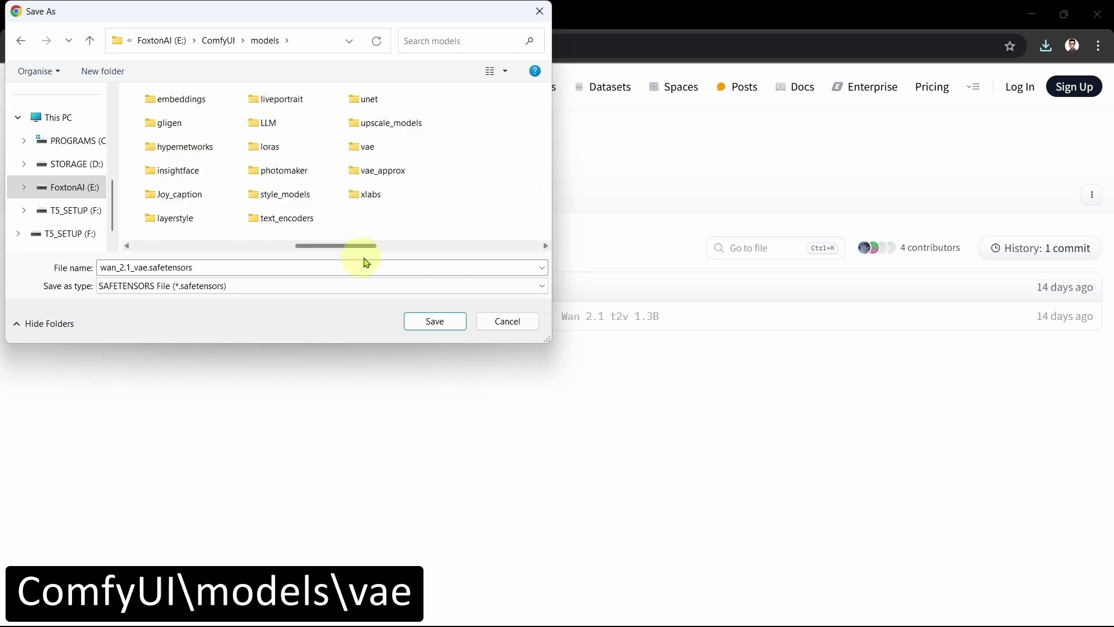
double_click(372, 149)
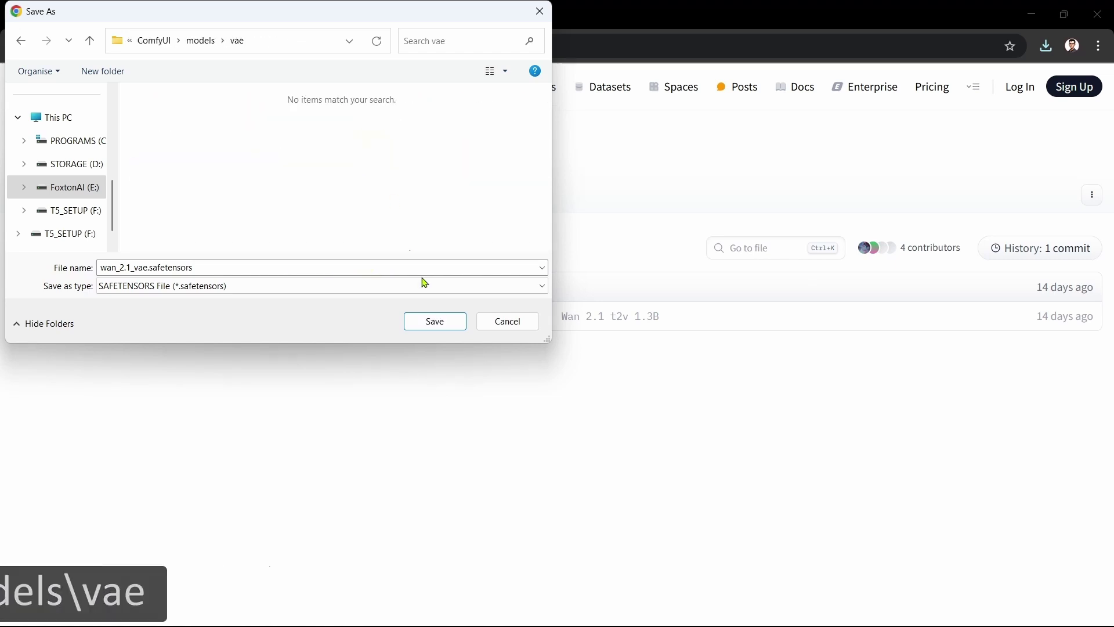
click(421, 329)
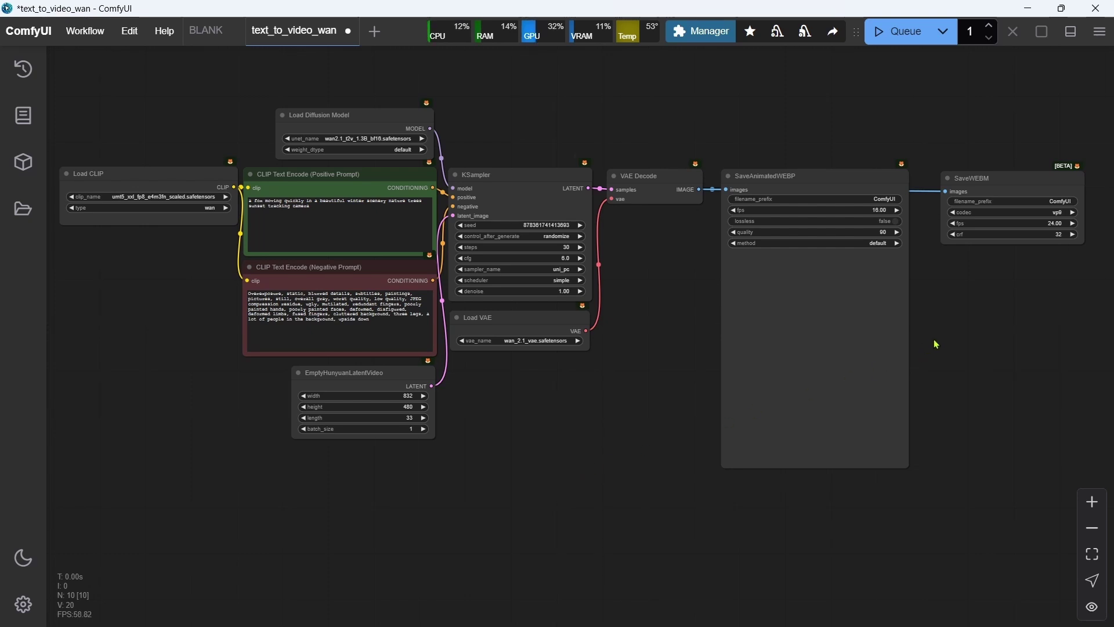
Step: Inspect the SaveAnimatedWEBP and SaveWEBM output nodes, leaving their settings unchanged
scroll(936, 344, up, 3)
drag(964, 304, 685, 343)
scroll(687, 347, up, 1)
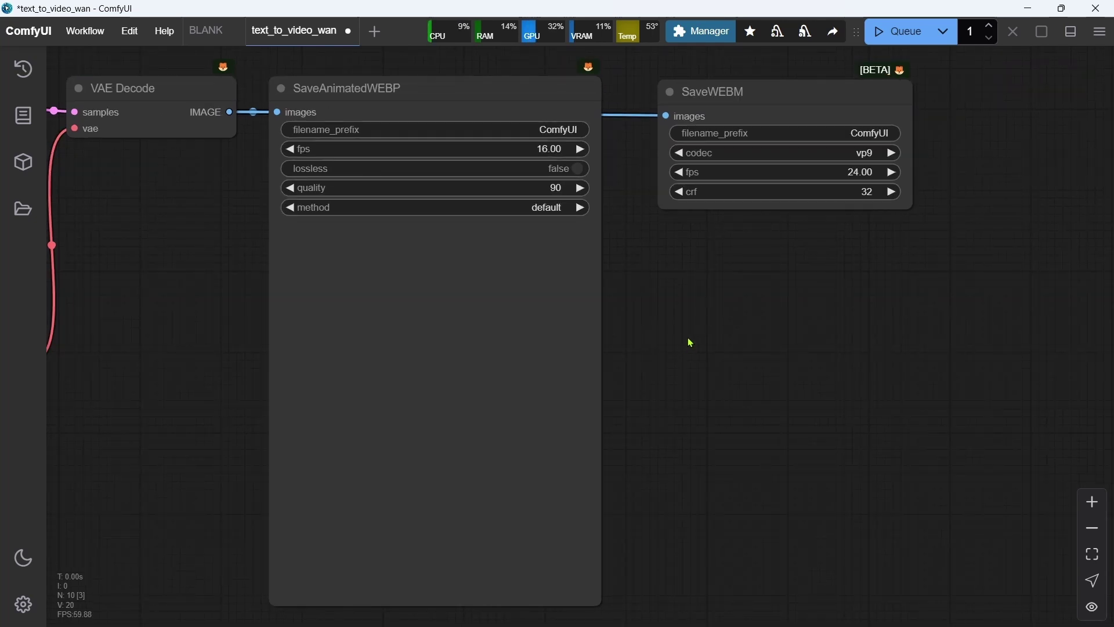
click(499, 92)
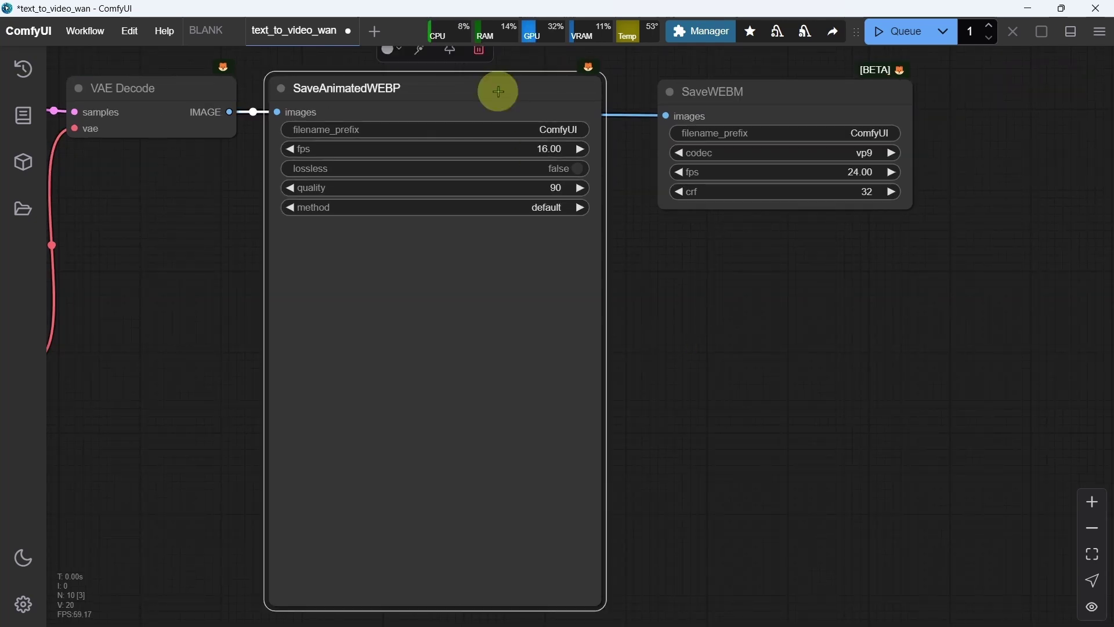
click(796, 91)
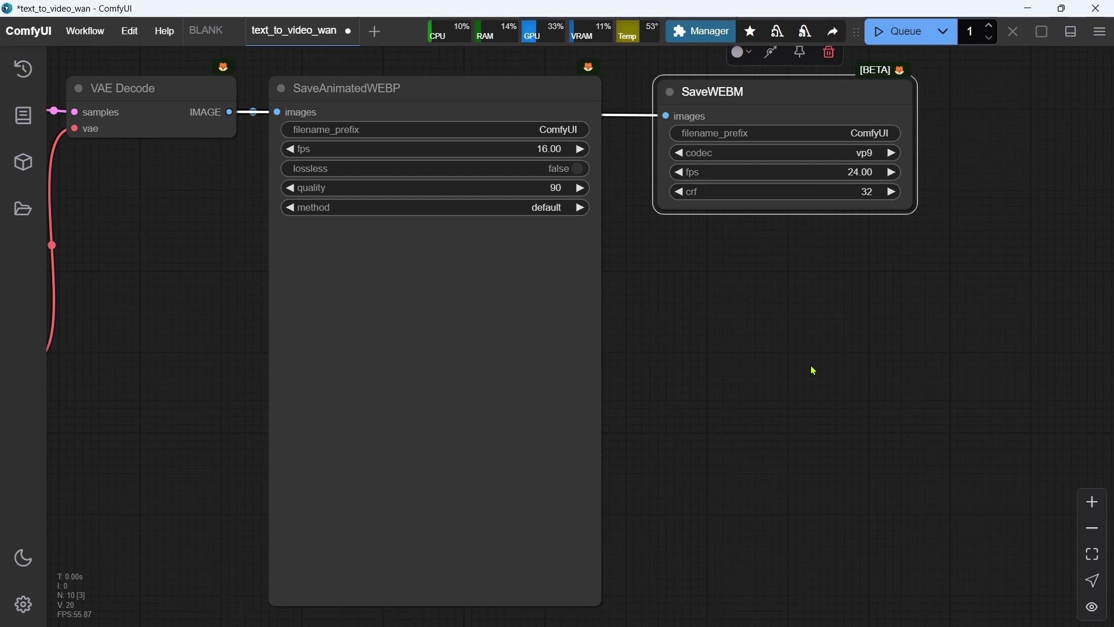
Step: Return to the Wan 2.1 repository in Chrome and open the example workflows_Wan2.1 folder
mouse_move(592, 618)
click(589, 580)
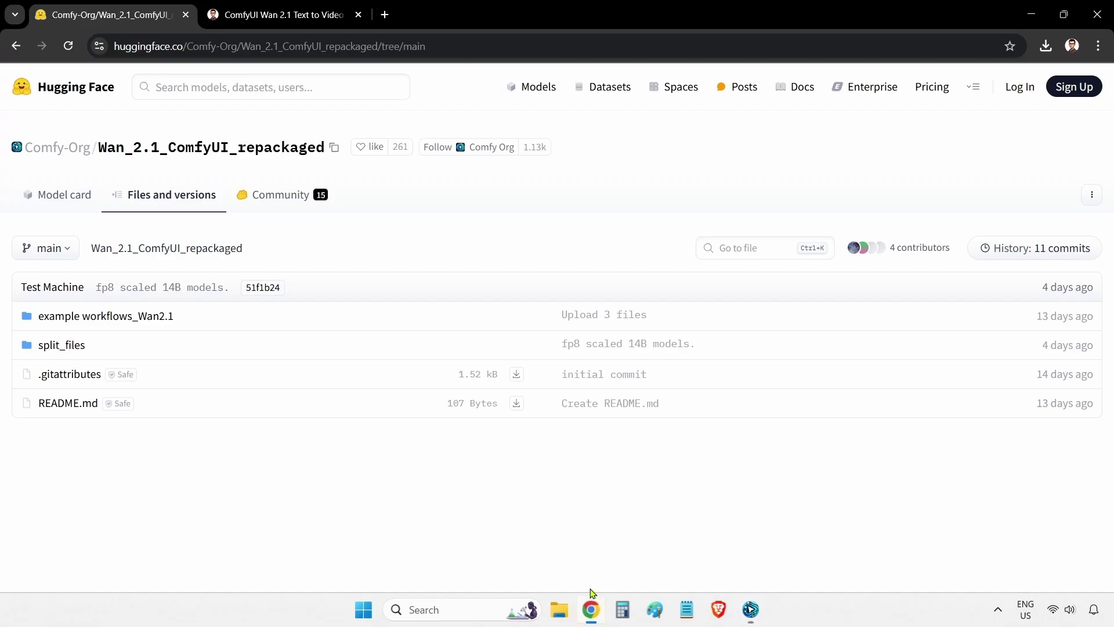
click(147, 325)
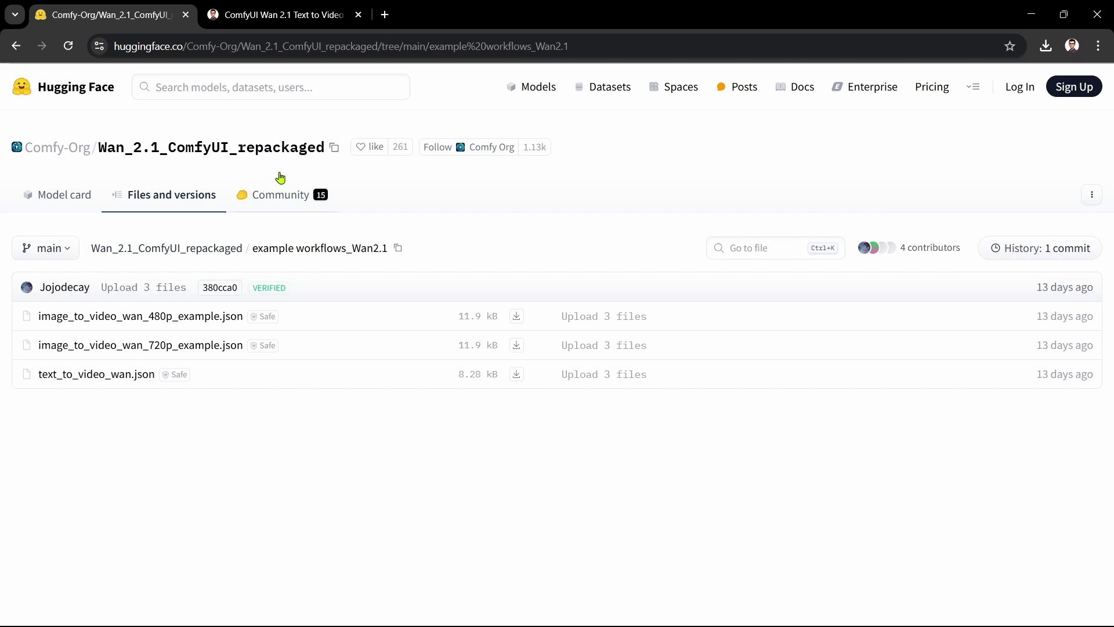
Step: Download wan-2.1-t2v-native.json from the FoxtonAI article into ComfyUI\user\default\workflows
click(284, 19)
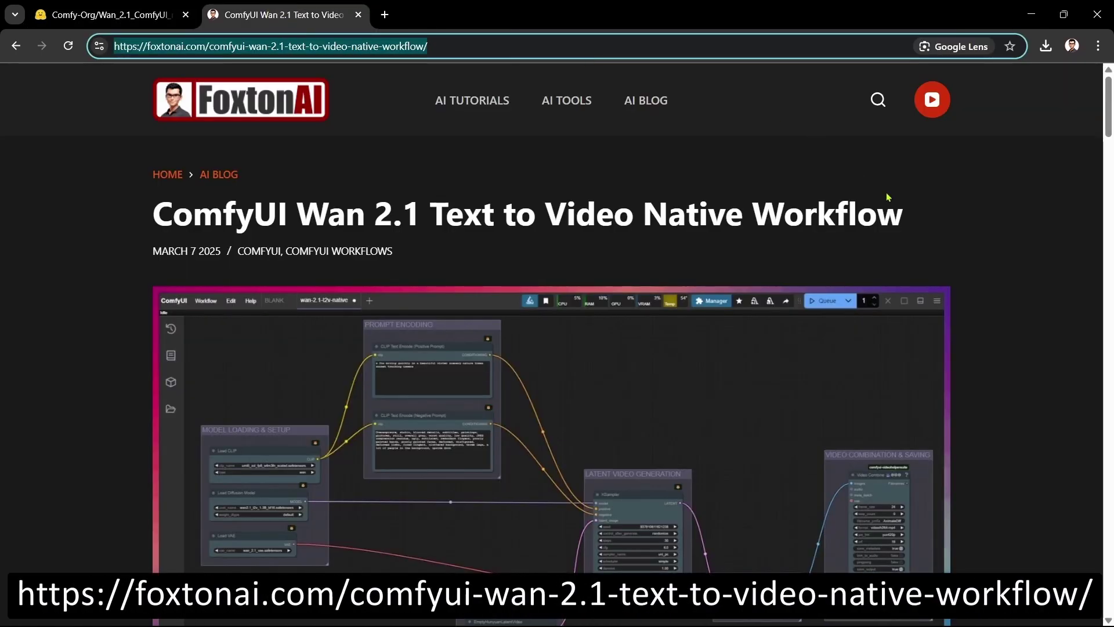
scroll(1016, 338, down, 5)
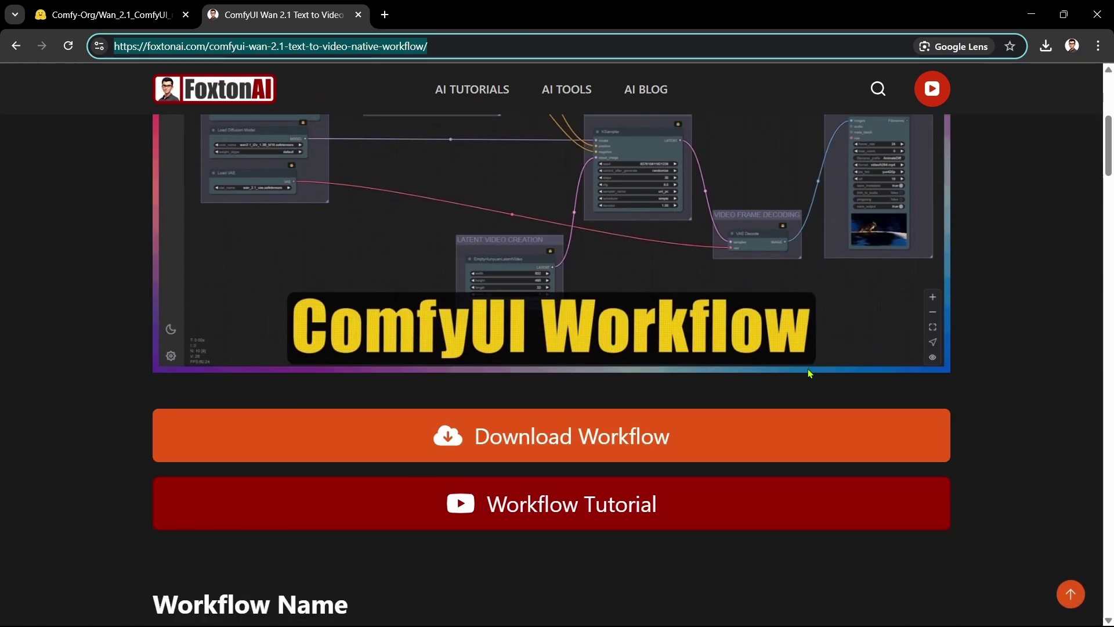
click(721, 445)
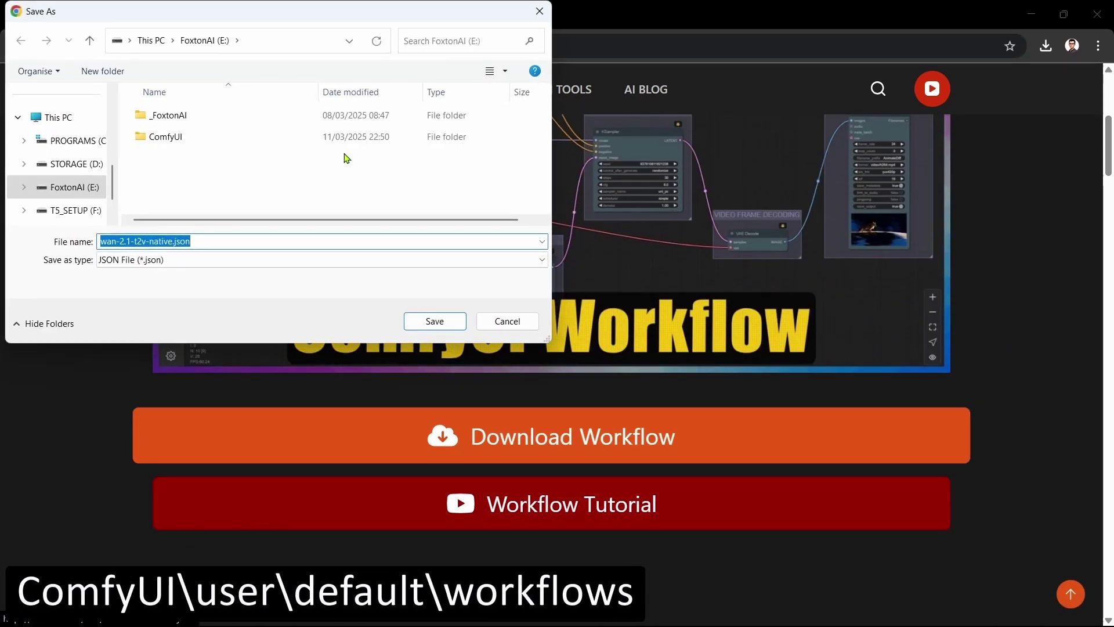
double_click(198, 142)
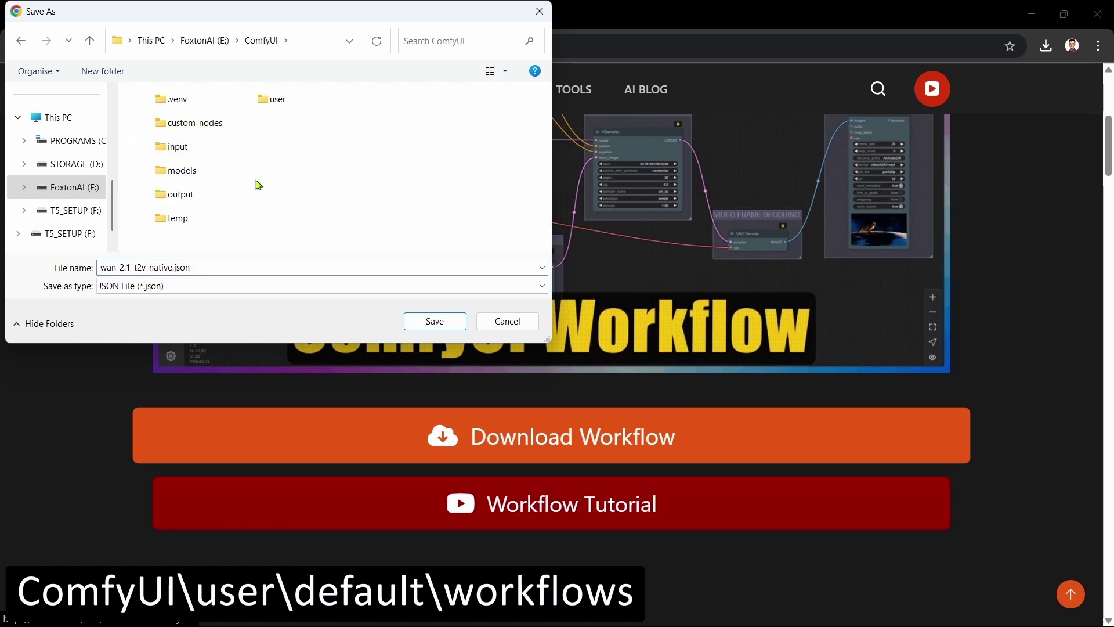
double_click(290, 100)
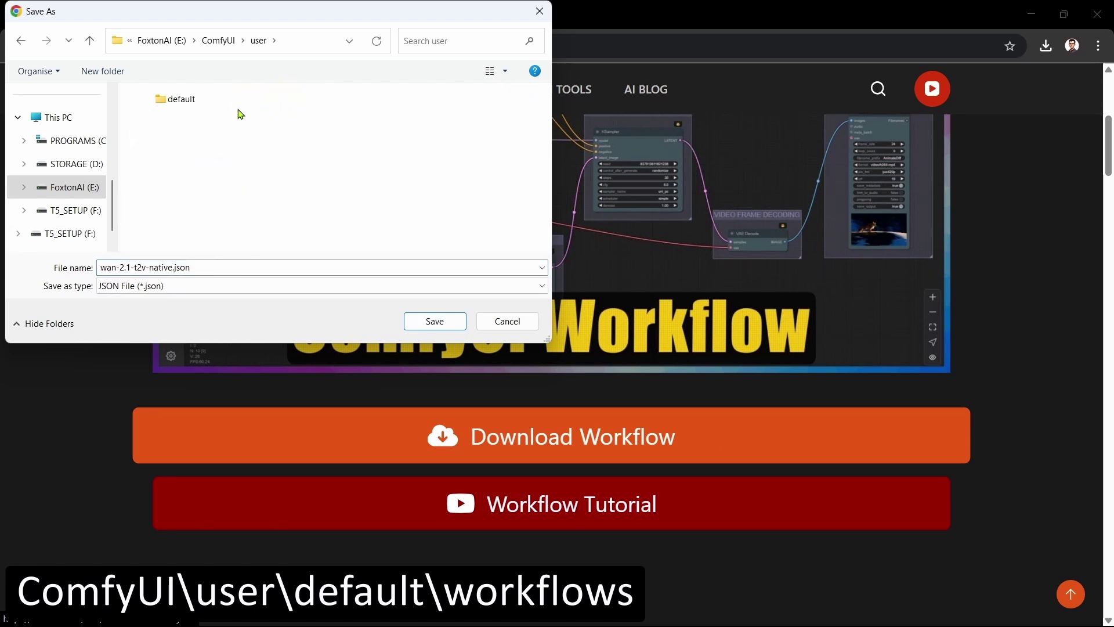
double_click(177, 100)
double_click(194, 122)
click(434, 321)
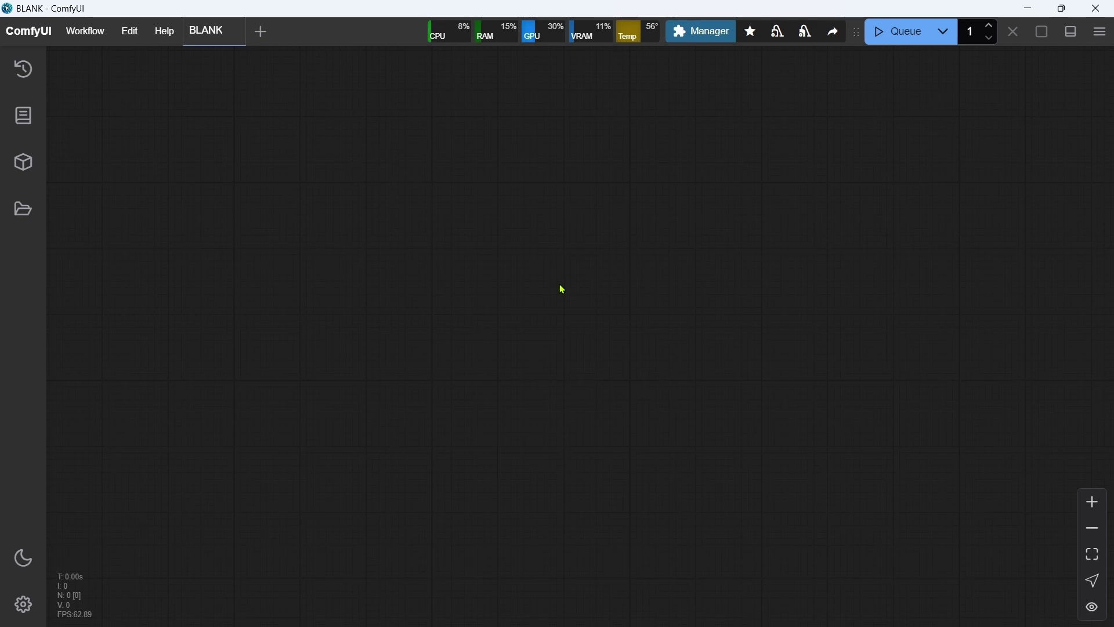
Step: Search the Manager's custom node list, showing all nodes, for VideoHelperSuite
click(678, 32)
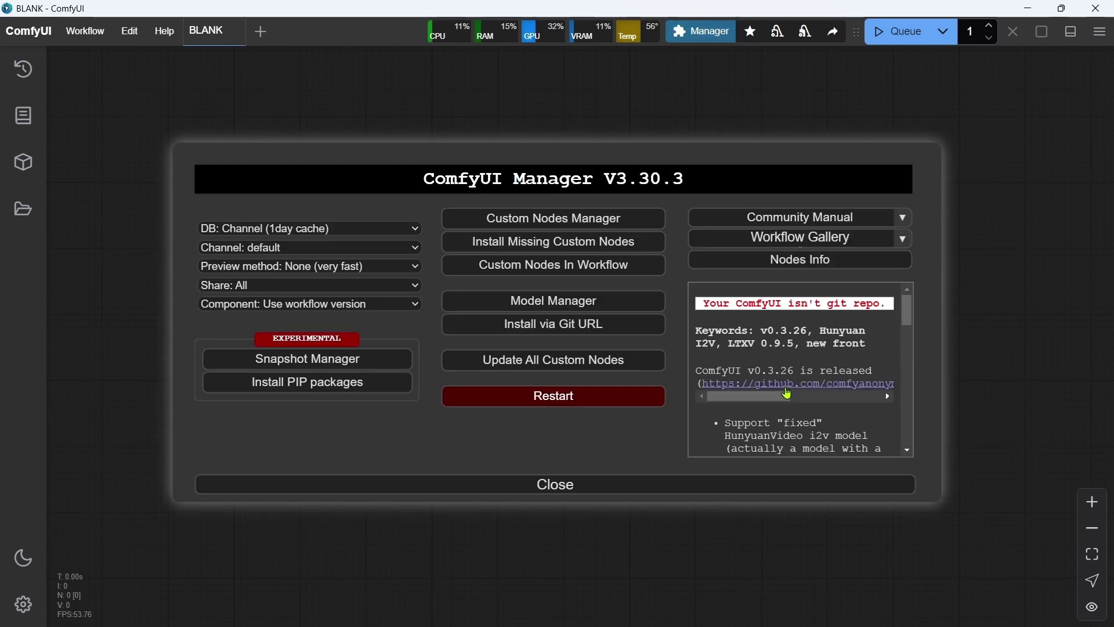
click(650, 222)
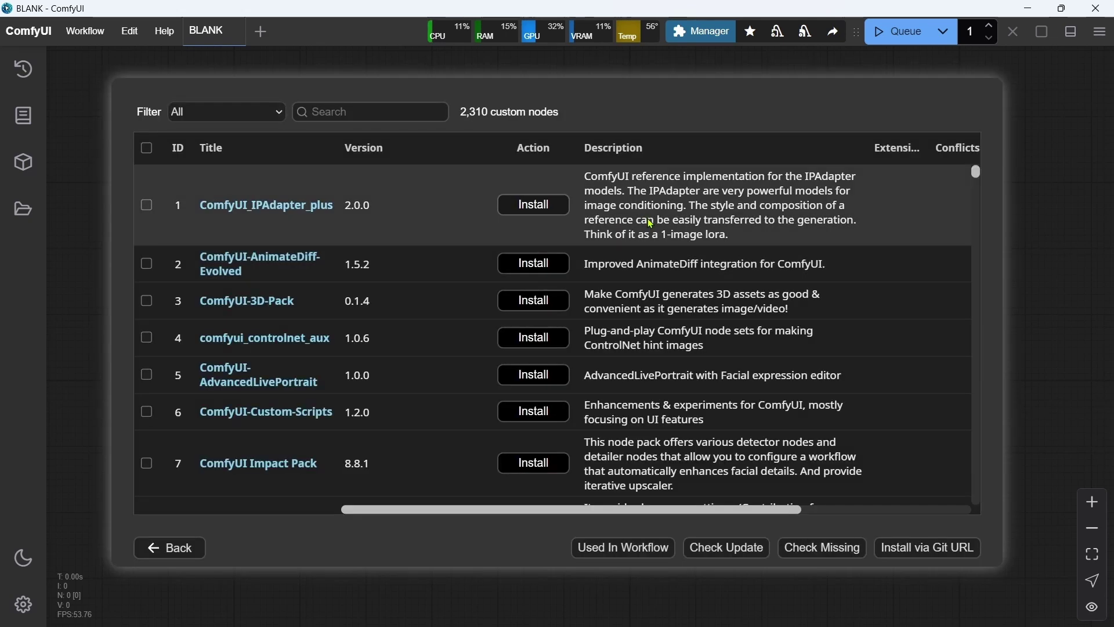
click(277, 114)
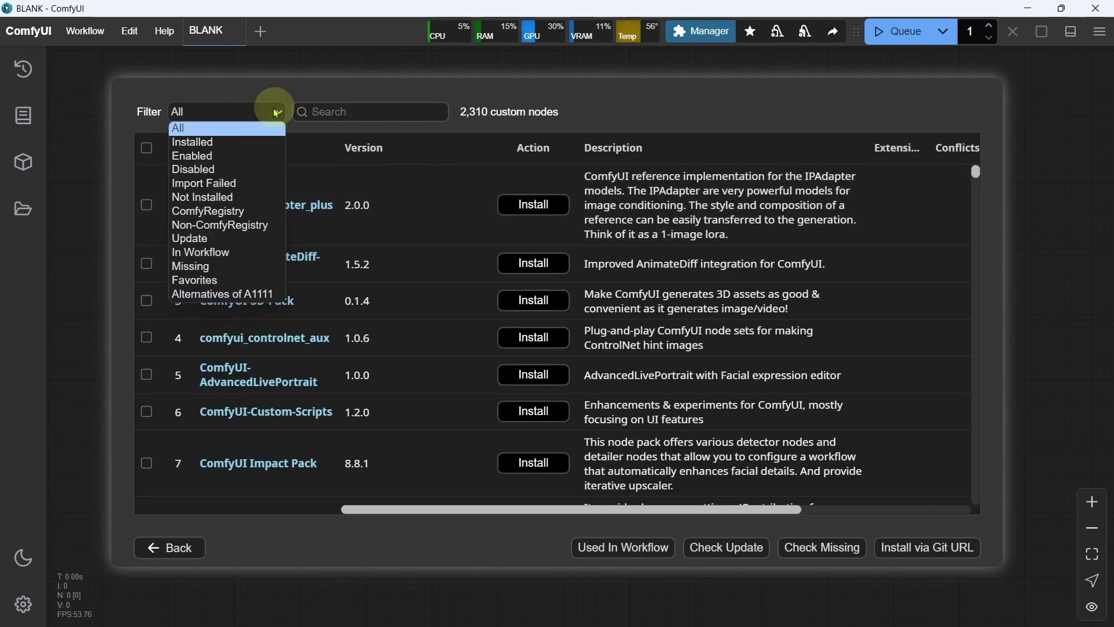
click(239, 126)
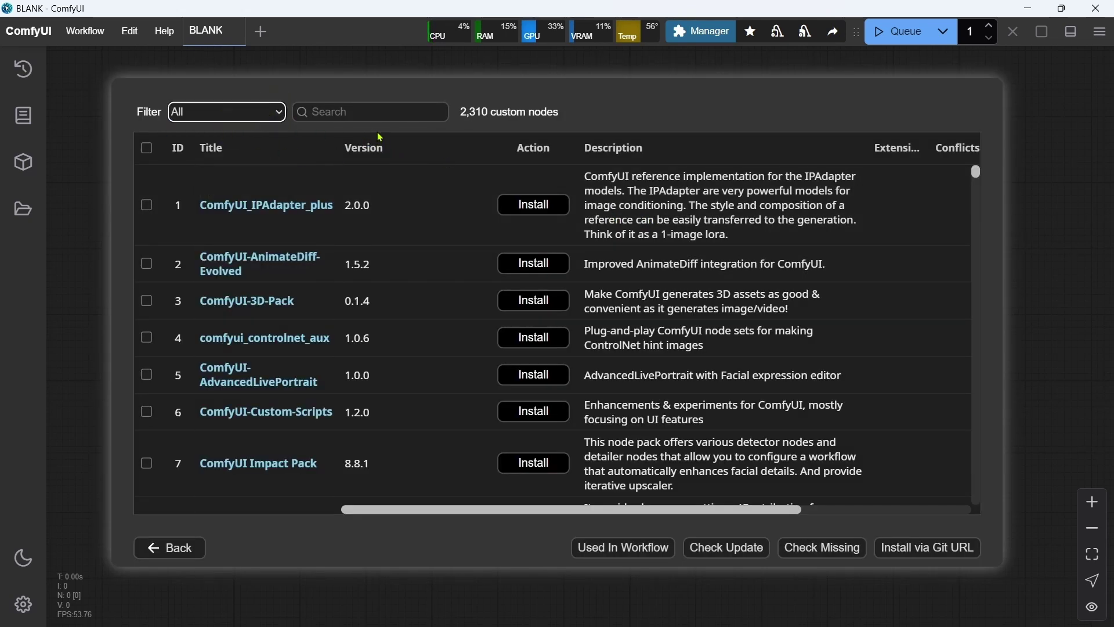
click(374, 112)
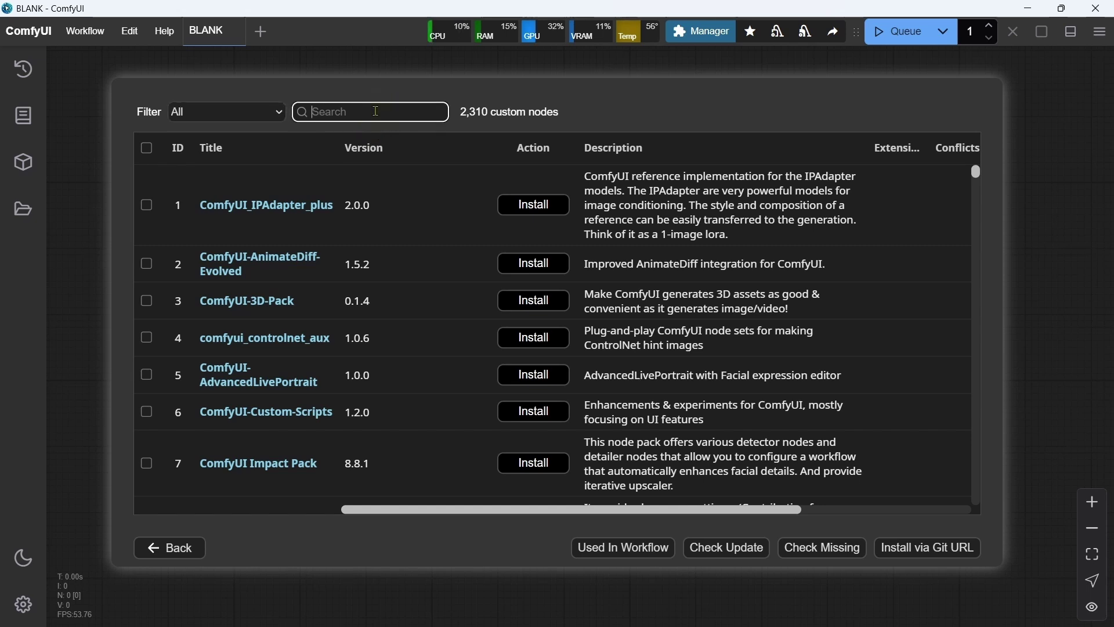
text(videohelpersuite)
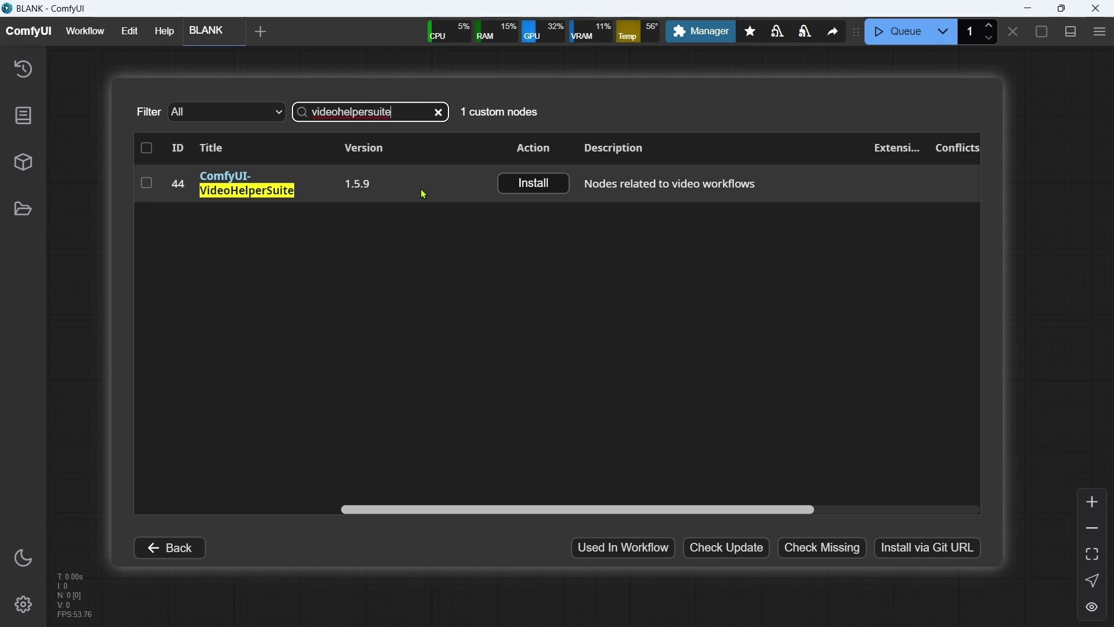
Step: Install the latest ComfyUI-VideoHelperSuite version and restart ComfyUI
click(511, 185)
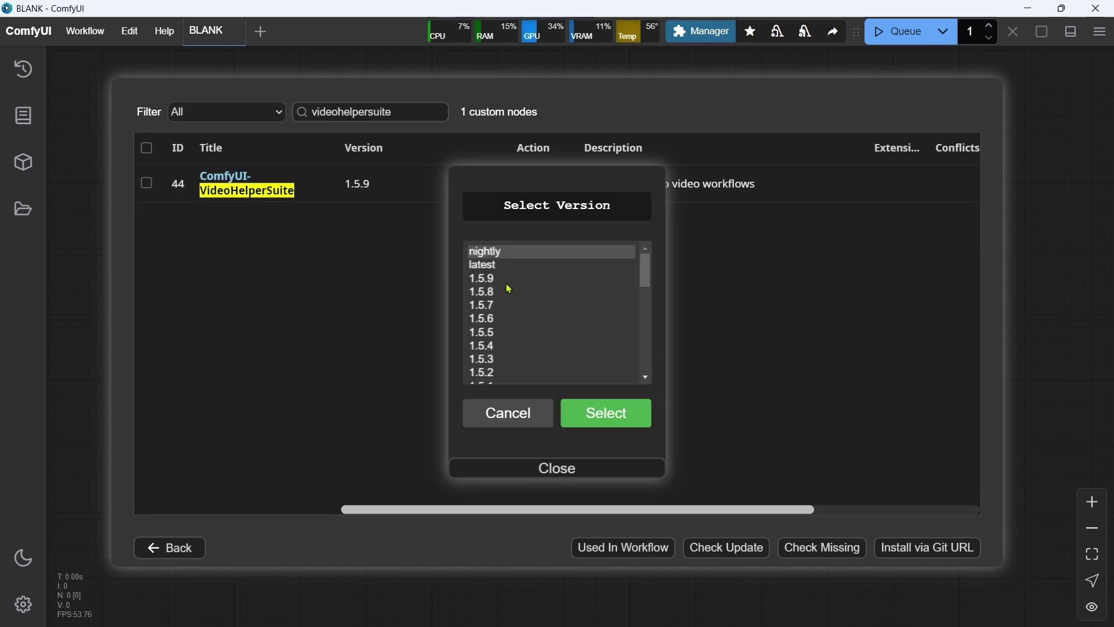
click(495, 267)
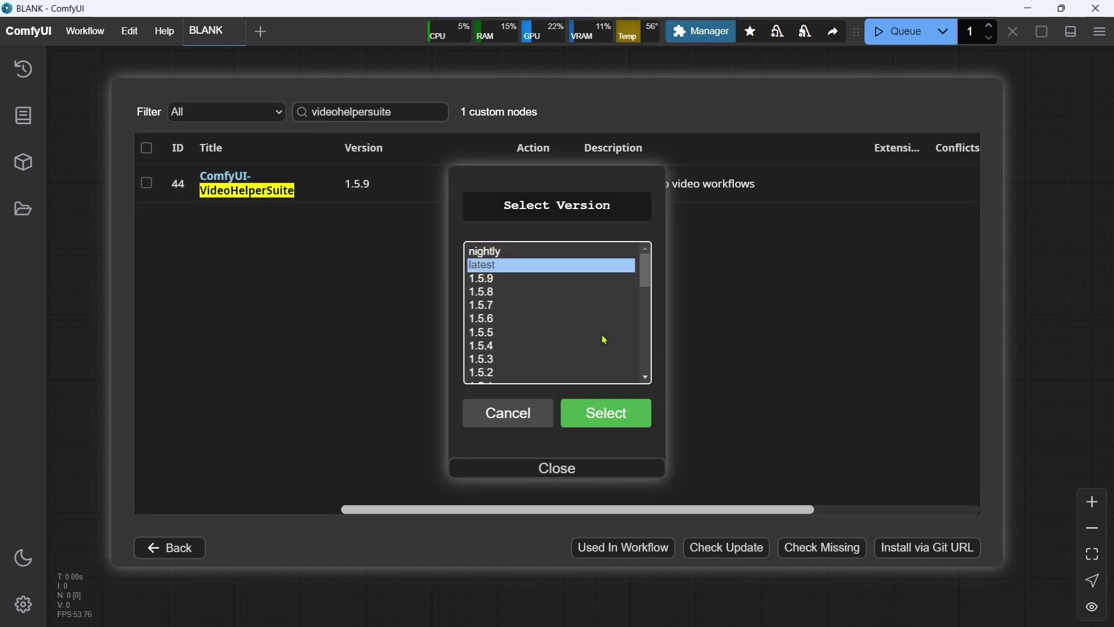
click(606, 413)
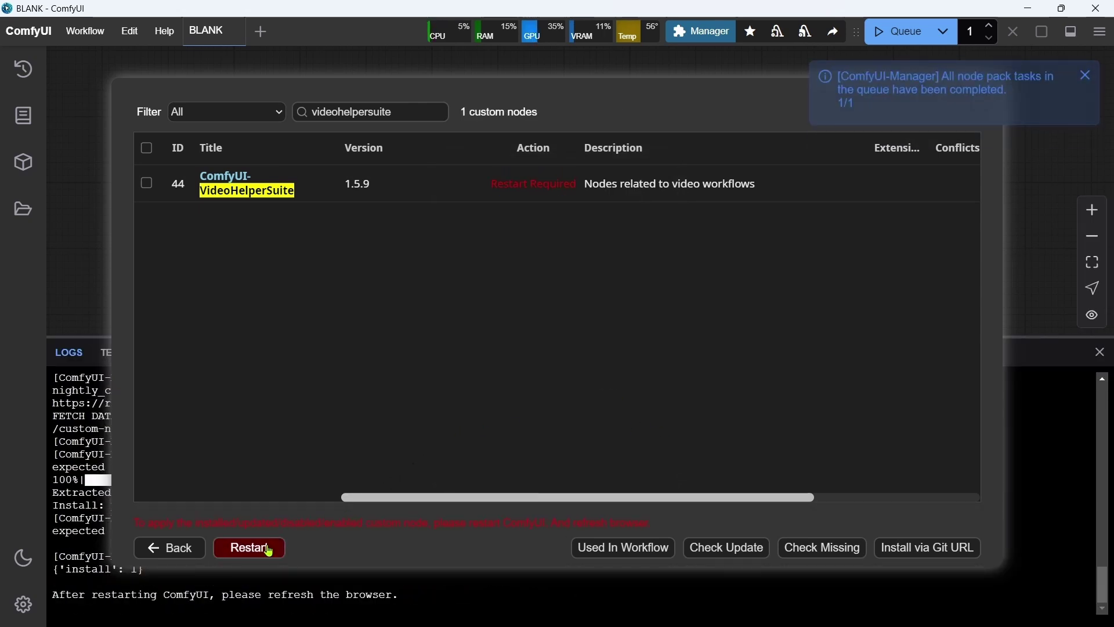
click(271, 549)
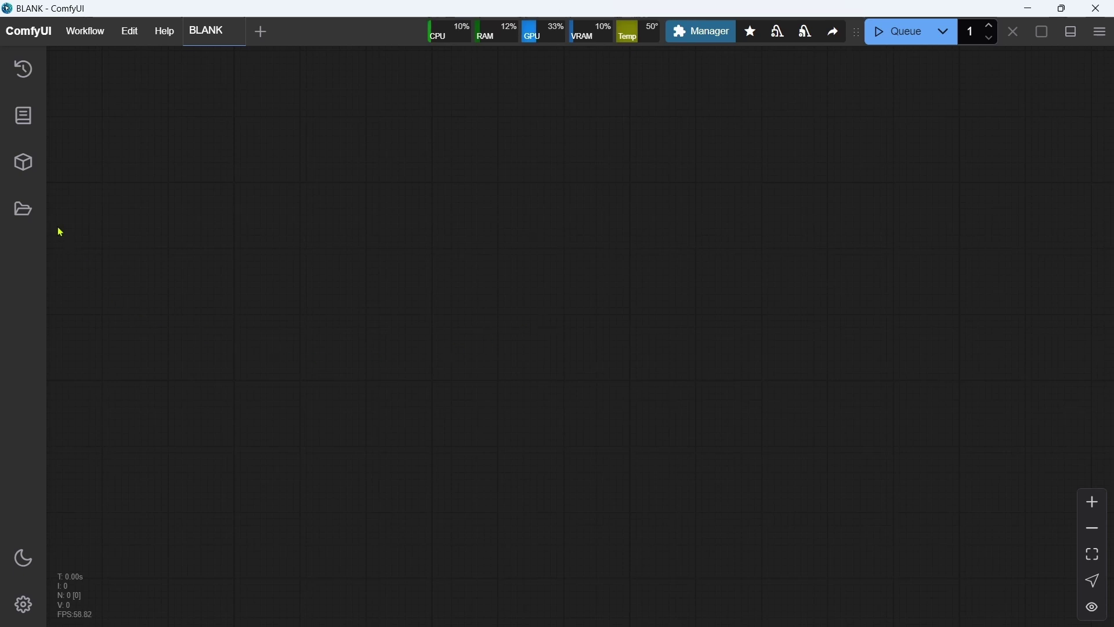
Step: Load wan-2.1-t2v-native from the saved workflows and frame its model loading nodes
click(24, 210)
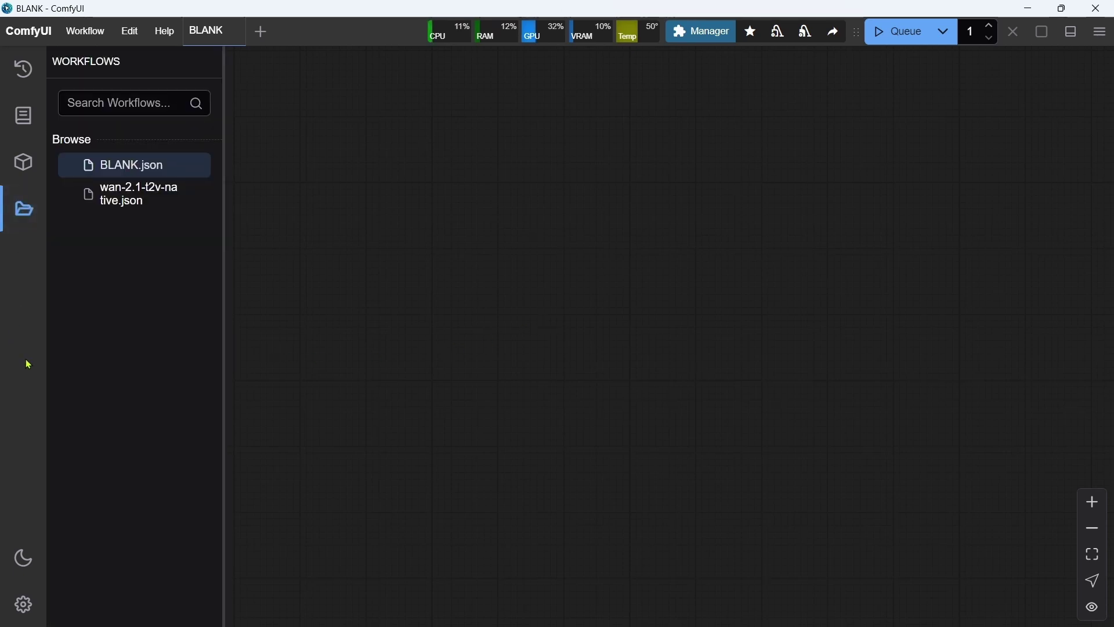
click(137, 205)
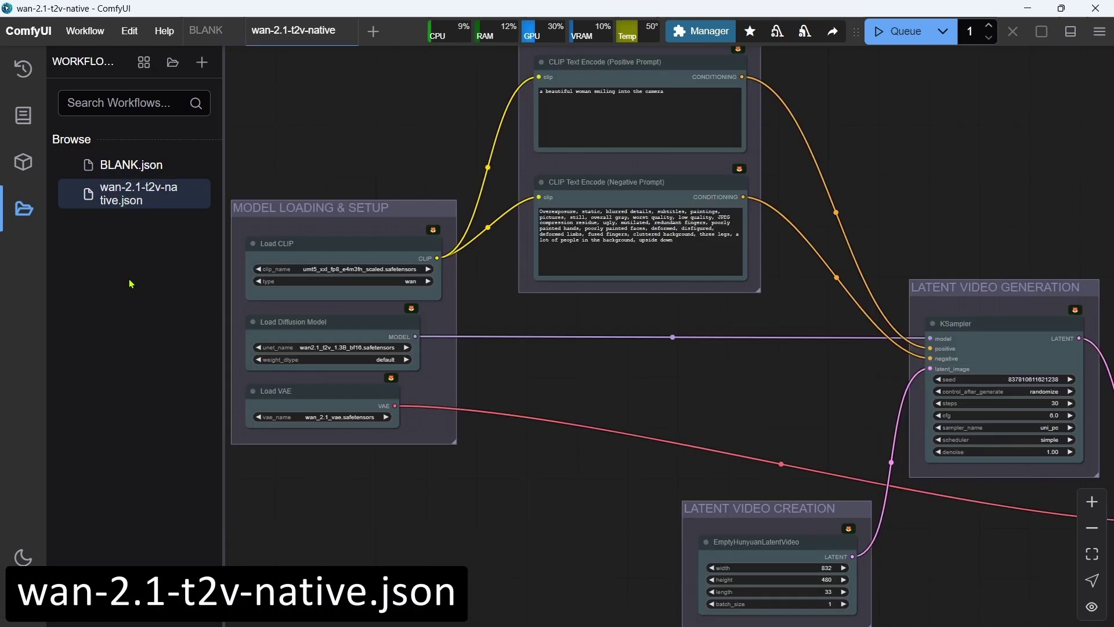
click(23, 208)
scroll(677, 403, down, 3)
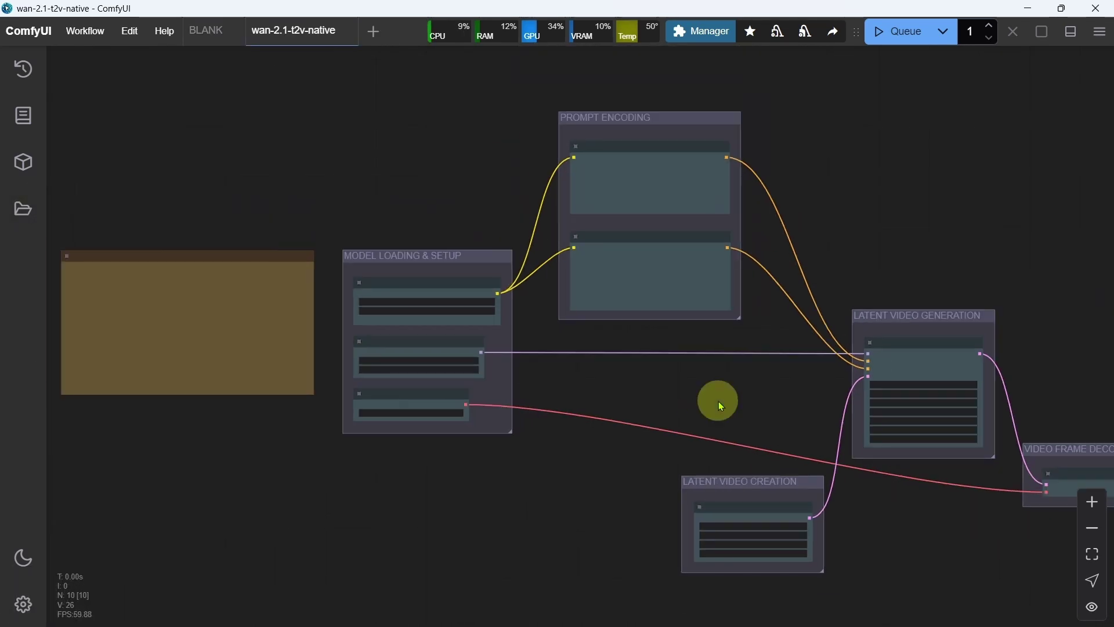
drag(716, 398, 467, 380)
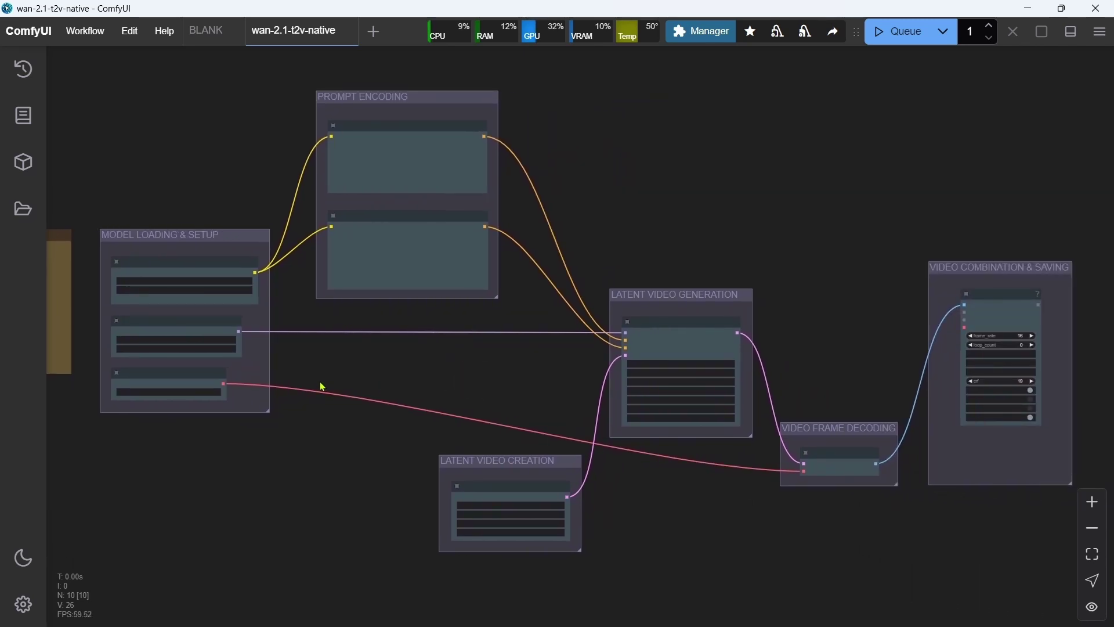
scroll(323, 387, up, 5)
drag(355, 336, 501, 409)
scroll(423, 390, up, 2)
click(424, 260)
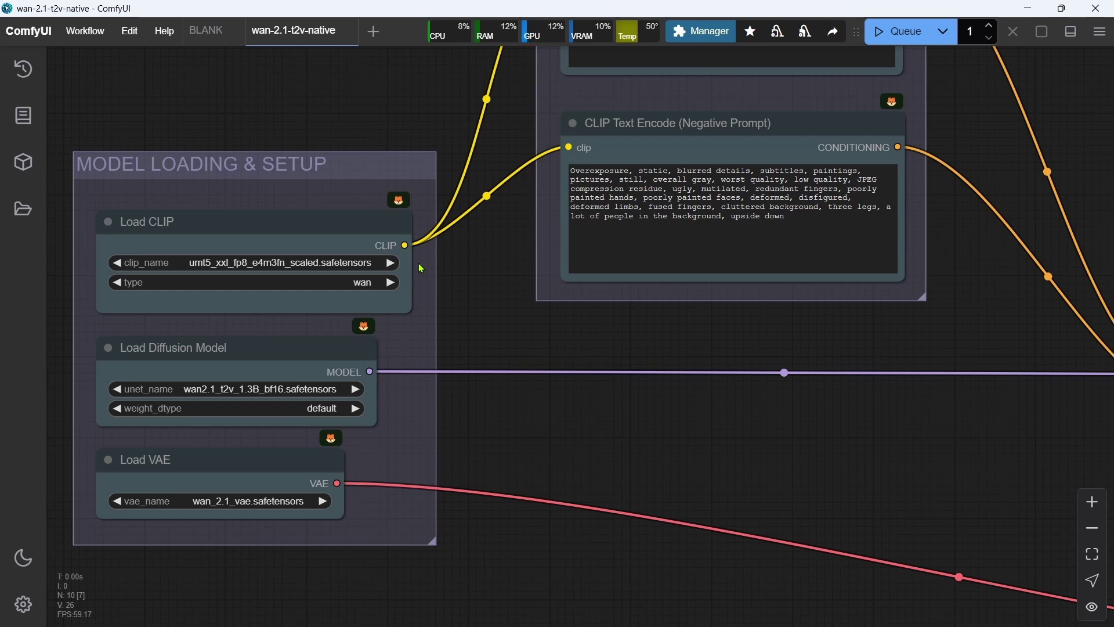
click(406, 388)
drag(1063, 73, 810, 303)
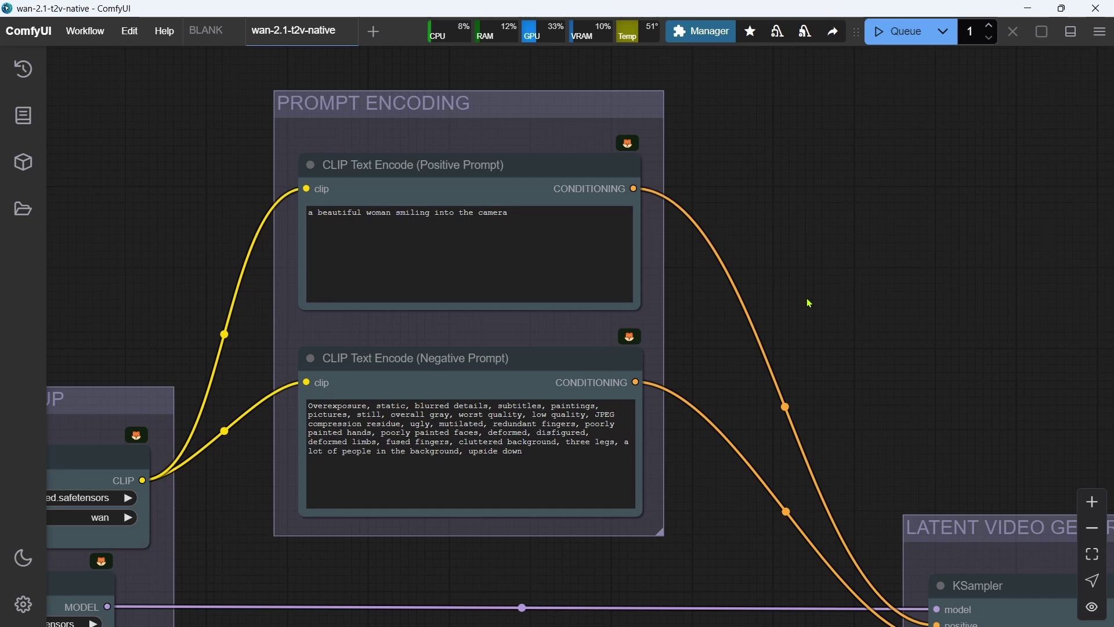
click(656, 167)
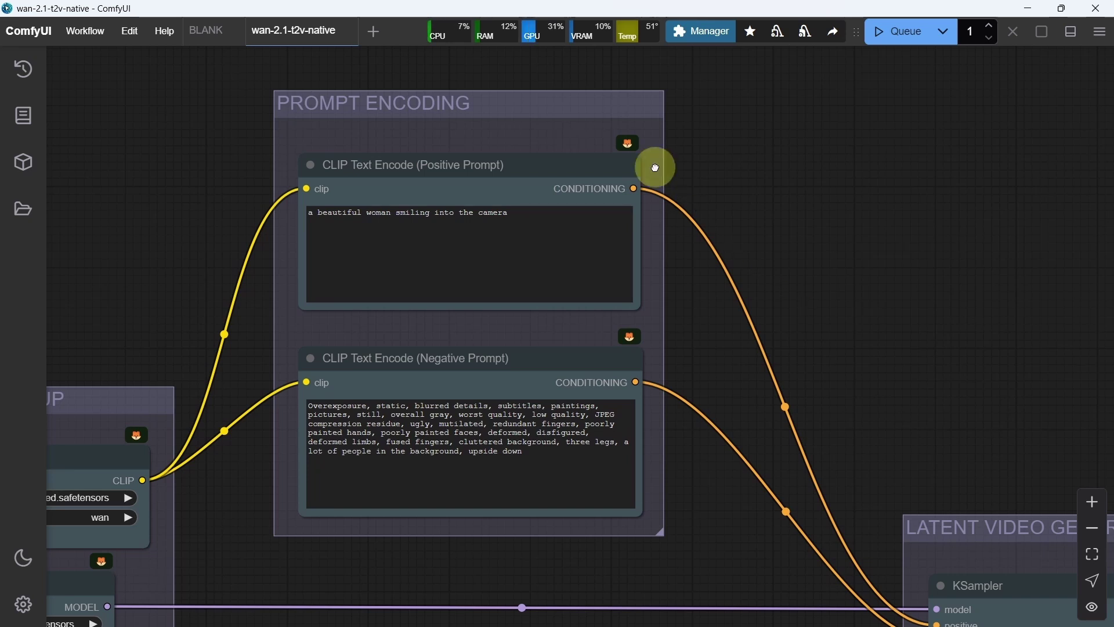
click(653, 361)
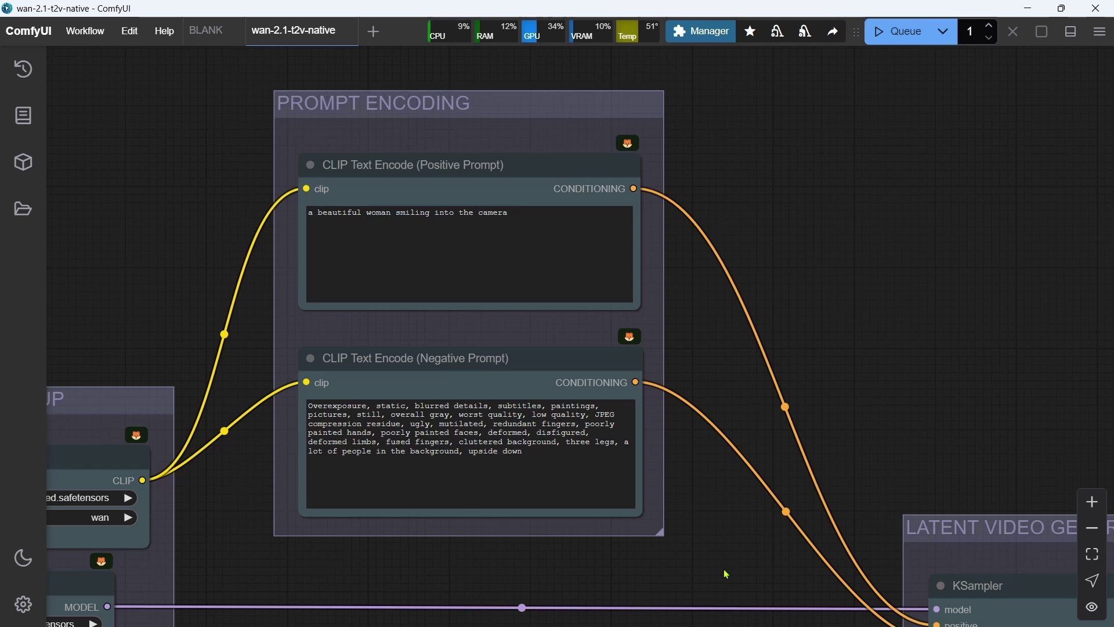
Step: Raise the EmptyHunyuanLatentVideo length from 33 to 49, keeping 832×480
drag(723, 568, 652, 223)
drag(751, 462, 602, 189)
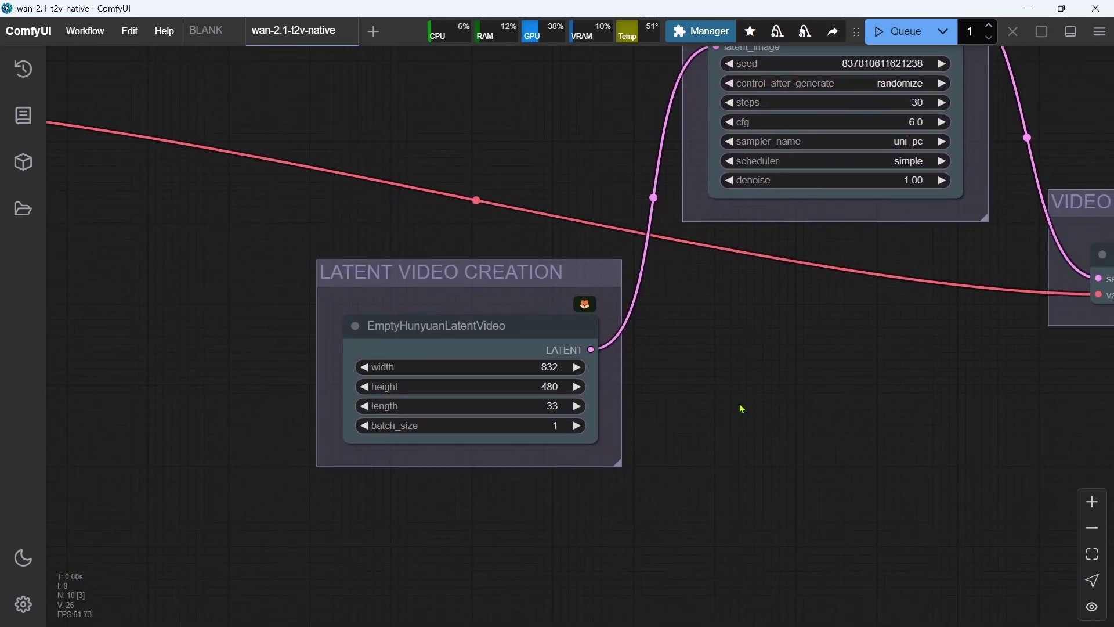
click(606, 376)
click(603, 407)
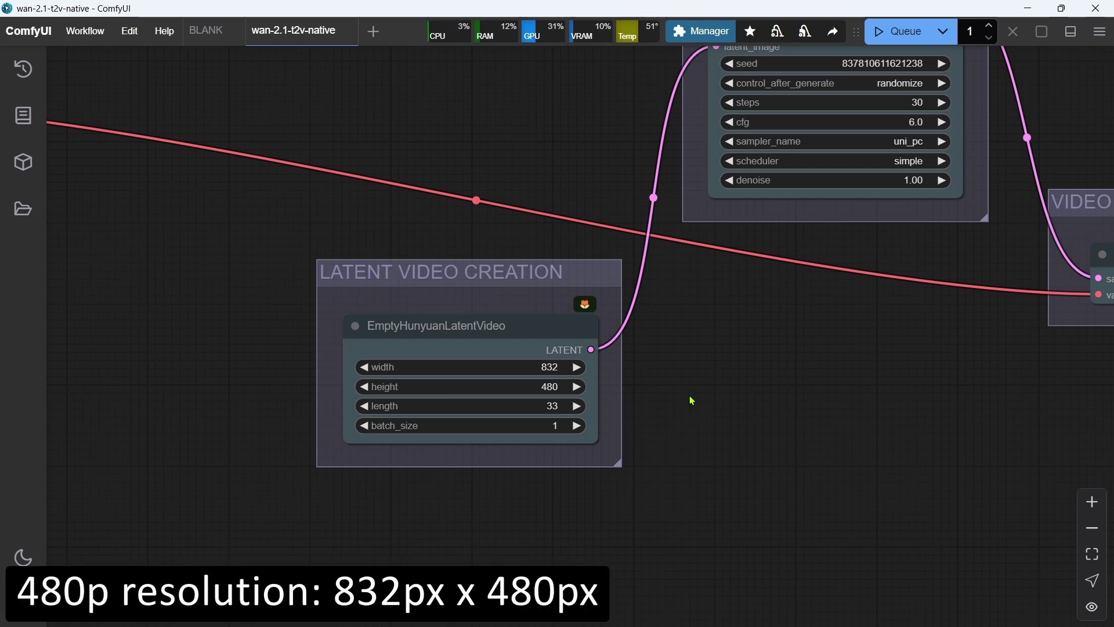
click(605, 374)
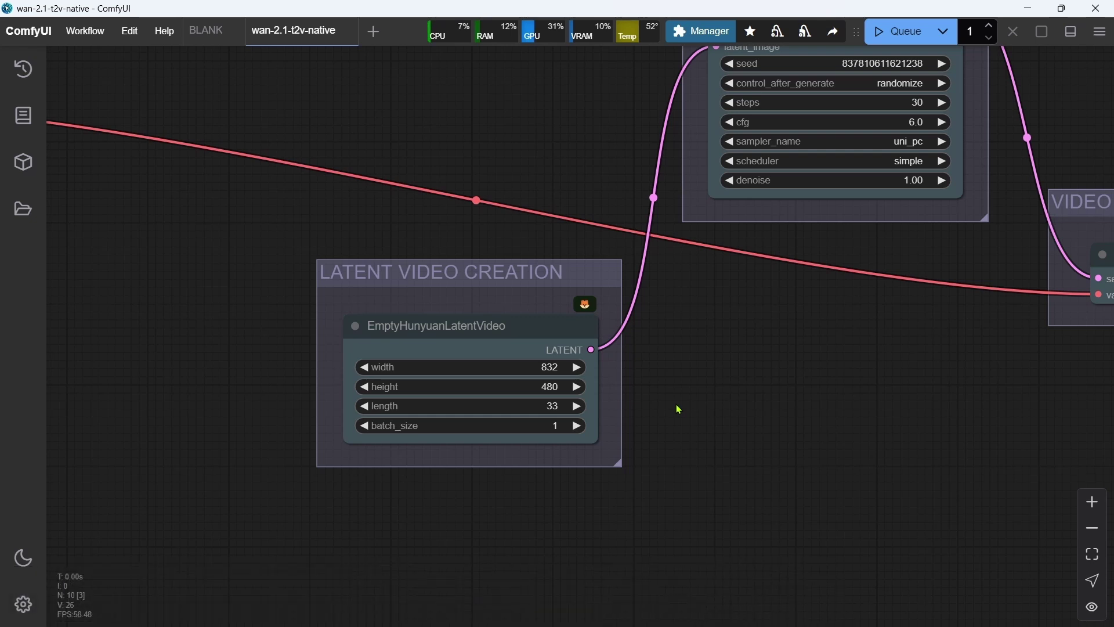
click(602, 406)
click(555, 405)
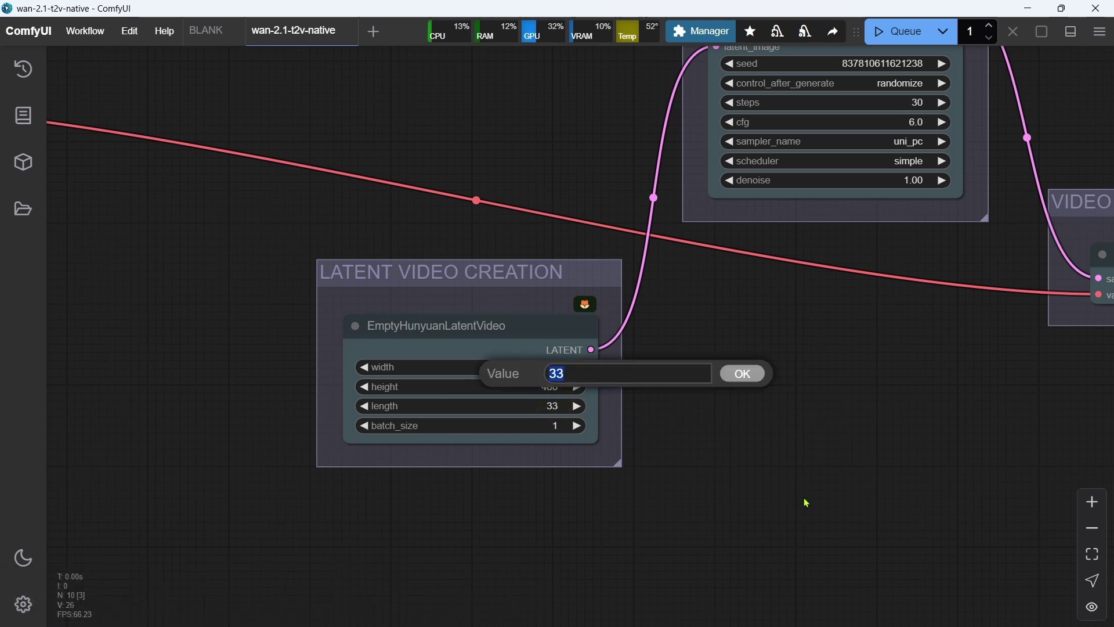
key(BackSpace)
text(48)
key(Return)
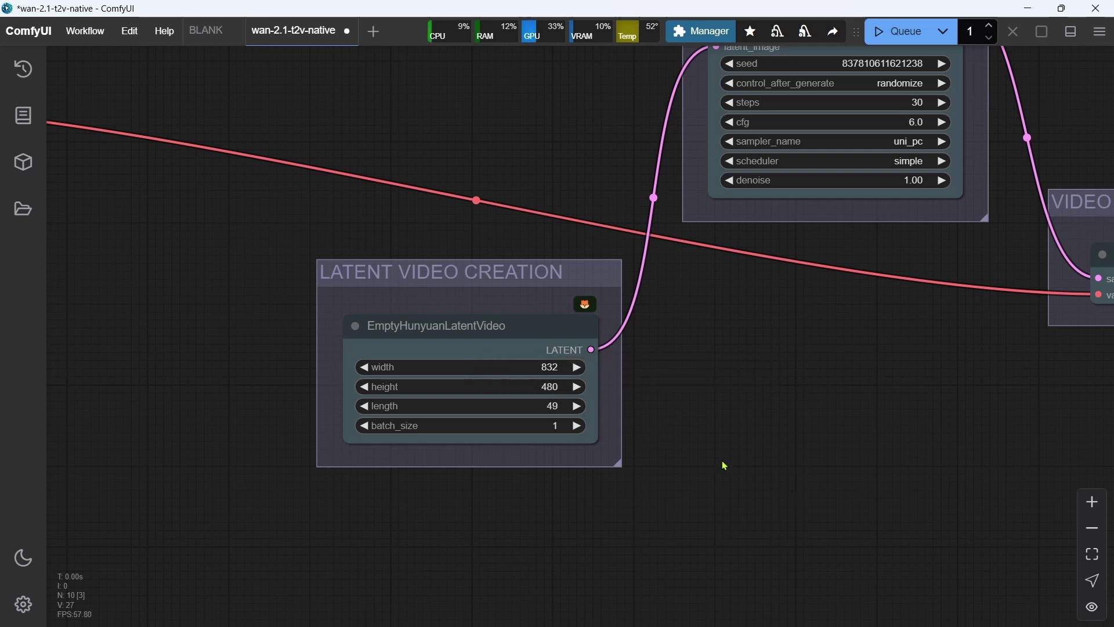
click(607, 403)
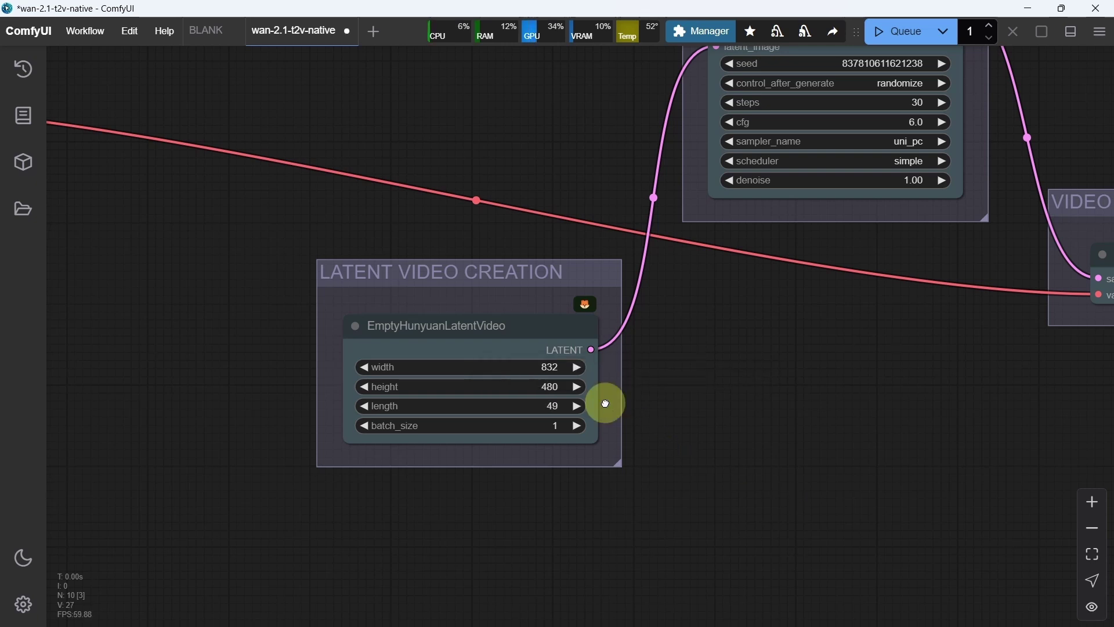
drag(864, 313, 580, 574)
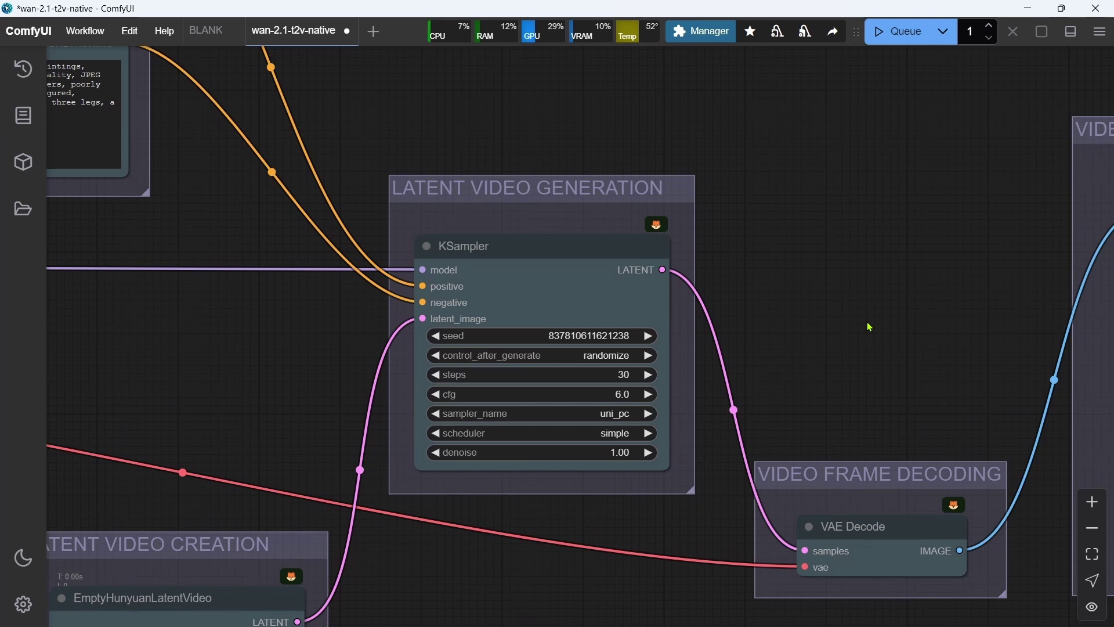
click(677, 358)
click(682, 375)
click(681, 394)
click(680, 413)
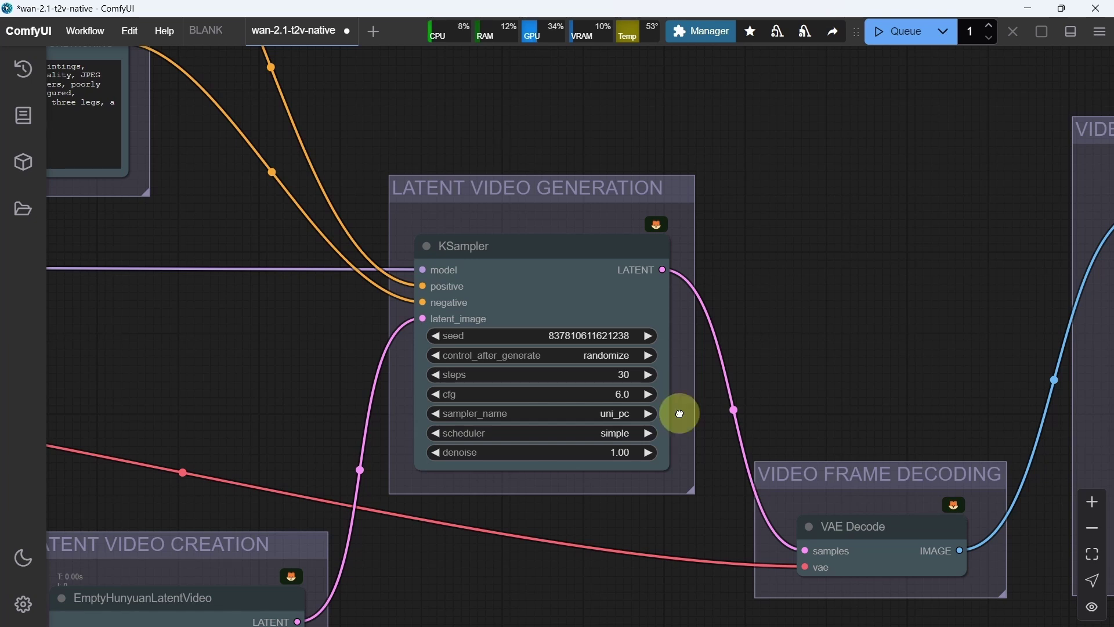
click(684, 432)
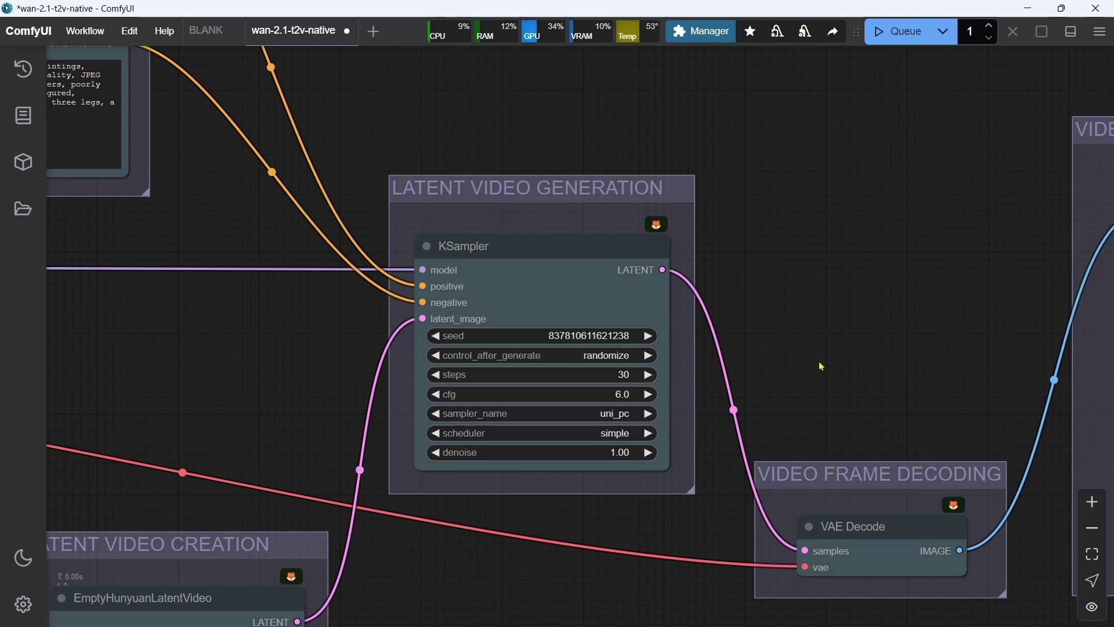
drag(1016, 264, 341, 284)
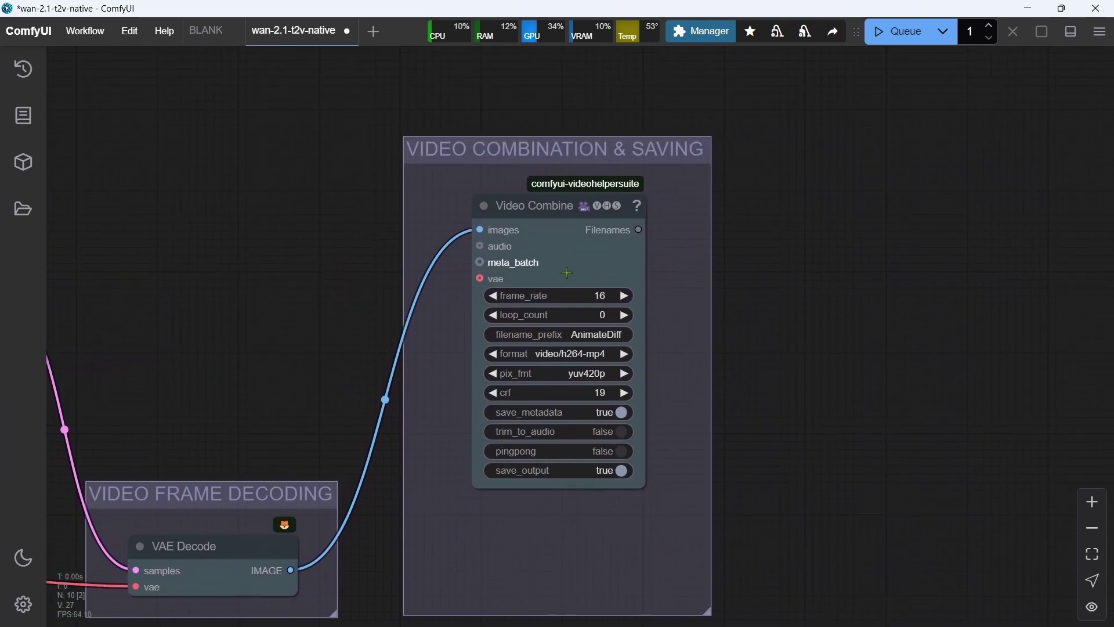
click(658, 185)
click(665, 295)
click(654, 356)
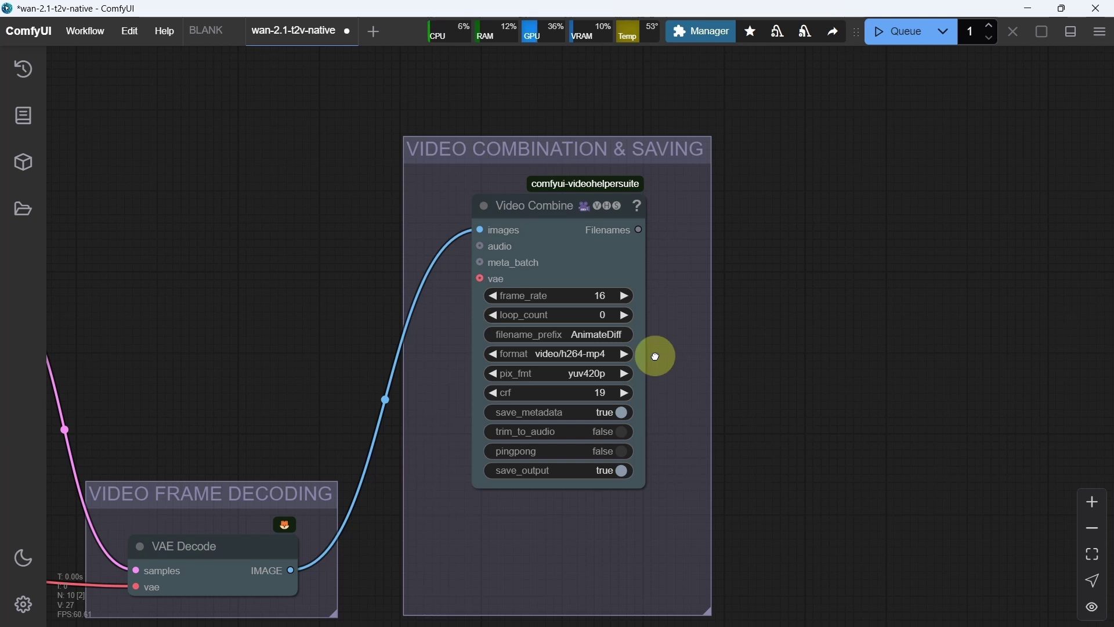